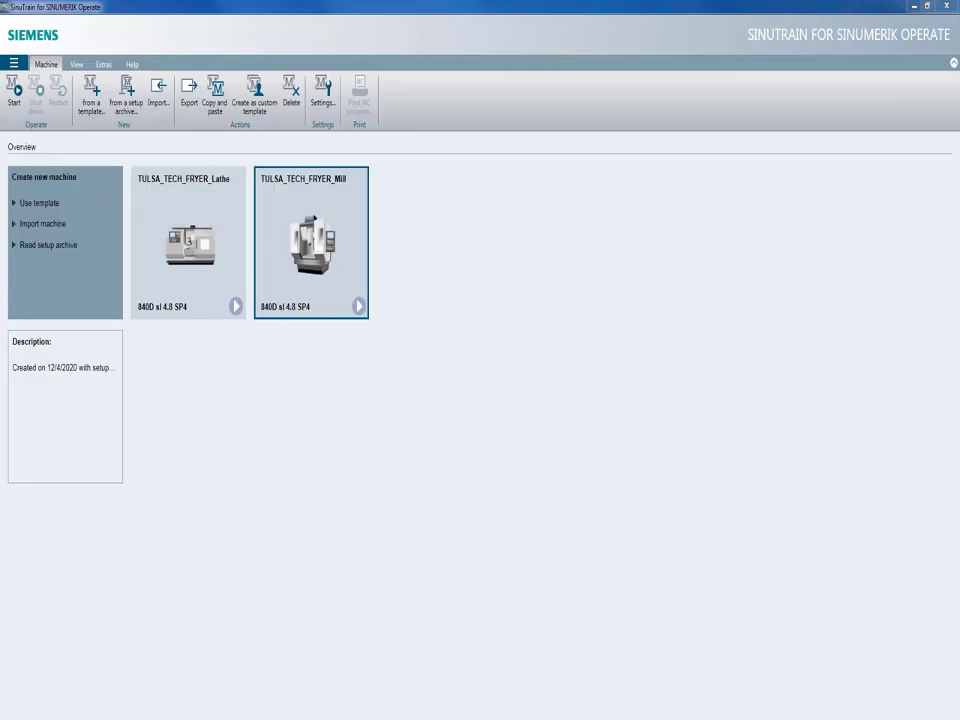
Start the TULSA_TECH_FRYER_Mill machine so it opens in JOG mode.
{"action": "left_click", "coordinate": [357, 308]}
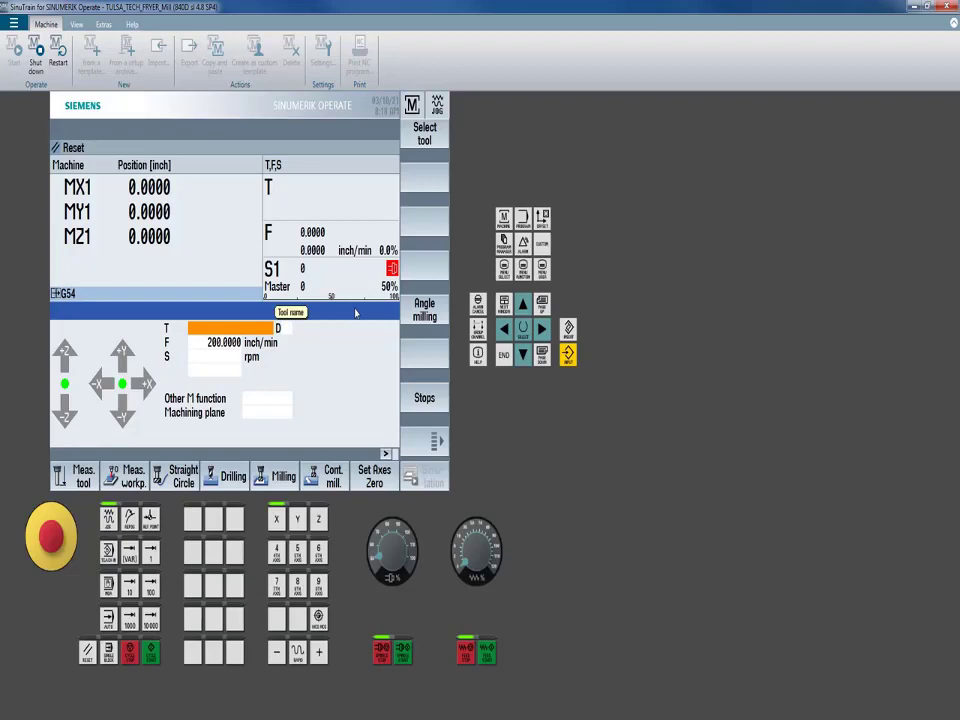
Create a new workpiece named ENGRAVING in the Program Manager.
{"action": "left_click", "coordinate": [505, 246]}
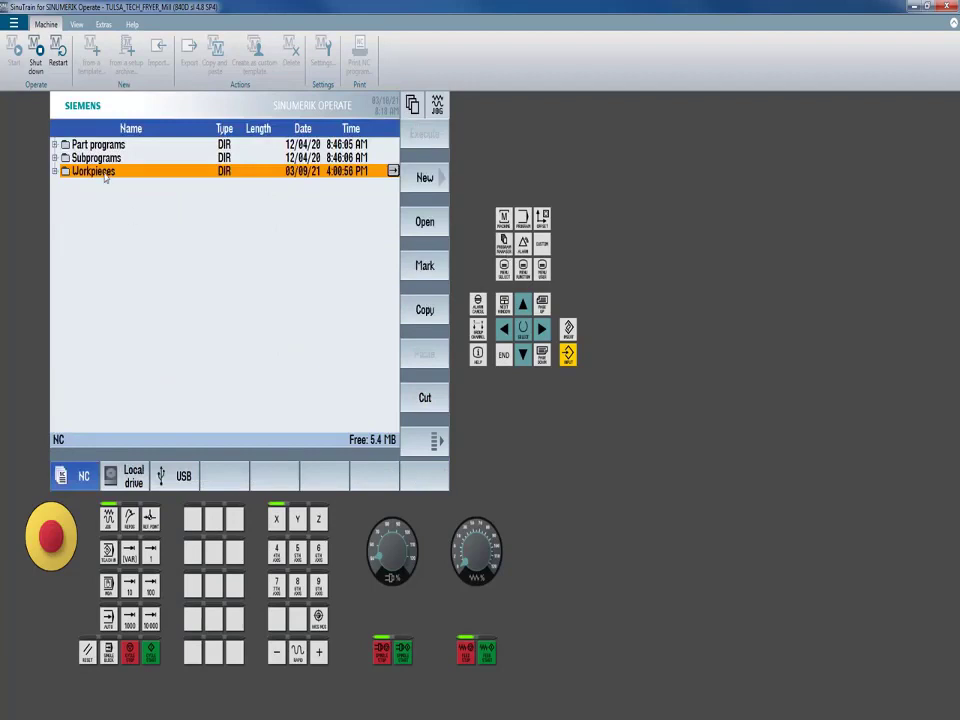
{"action": "left_click", "coordinate": [437, 180]}
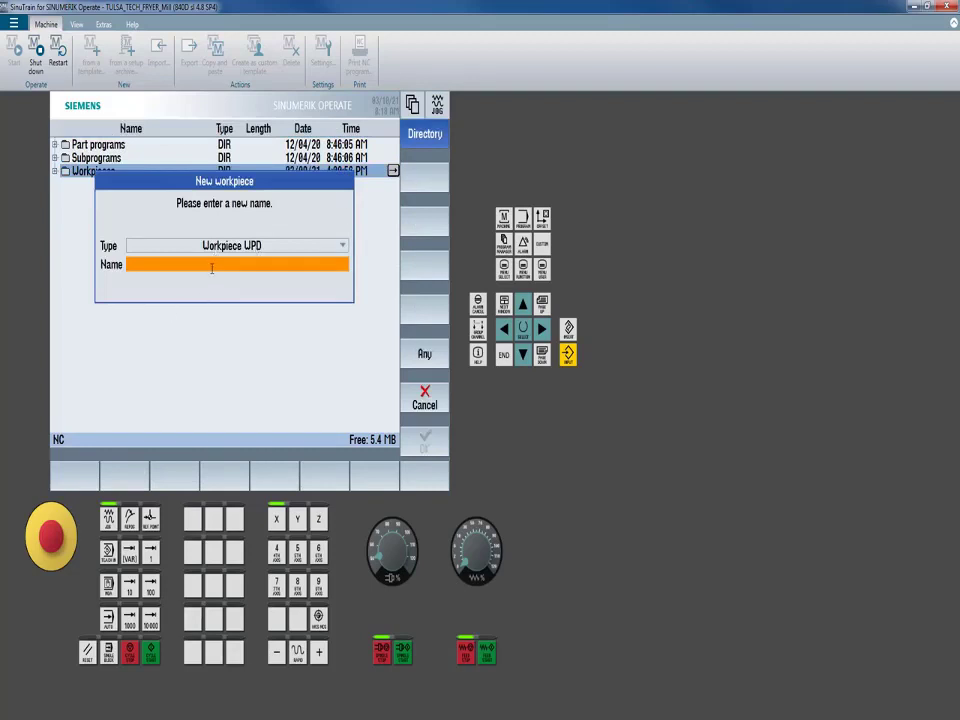
{"action": "left_click", "coordinate": [211, 268]}
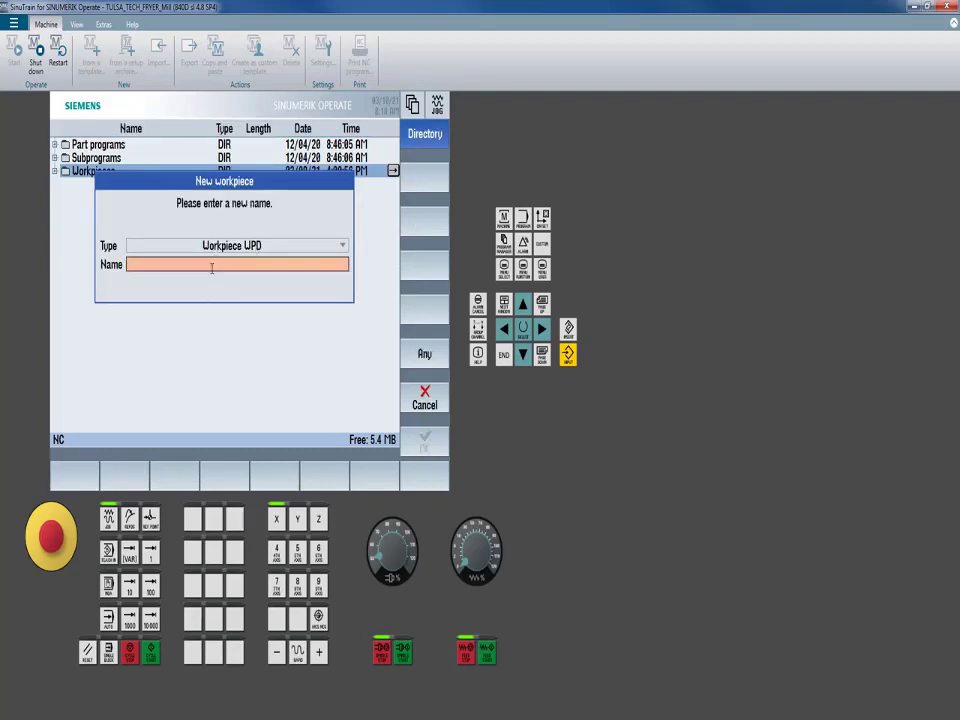
{"action": "type", "text": "ENG"}
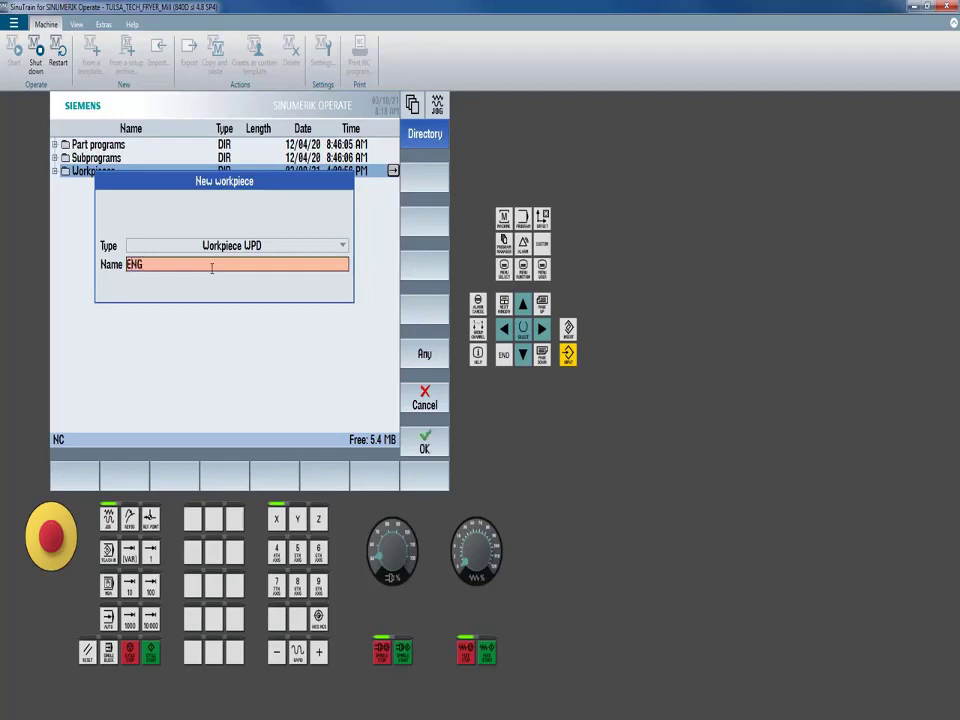
{"action": "type", "text": "RAVING"}
{"action": "key", "text": "Return"}
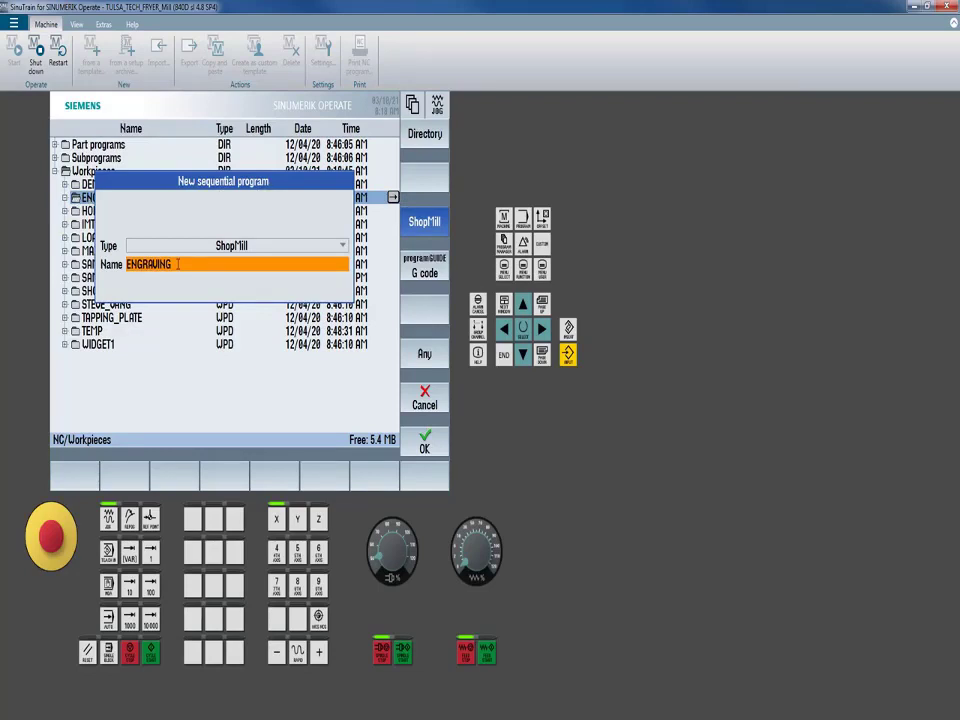
Create the ENGRAVING program with 3D graphic view, trying Cylinder then keeping a Block blank.
{"action": "left_click", "coordinate": [432, 448]}
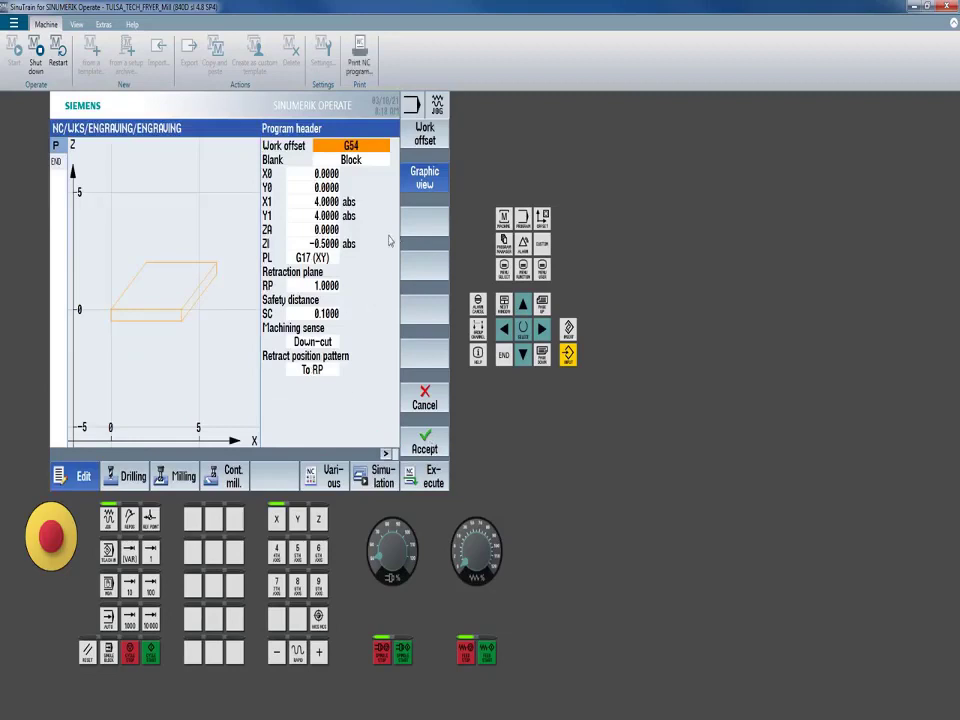
{"action": "left_click", "coordinate": [429, 181]}
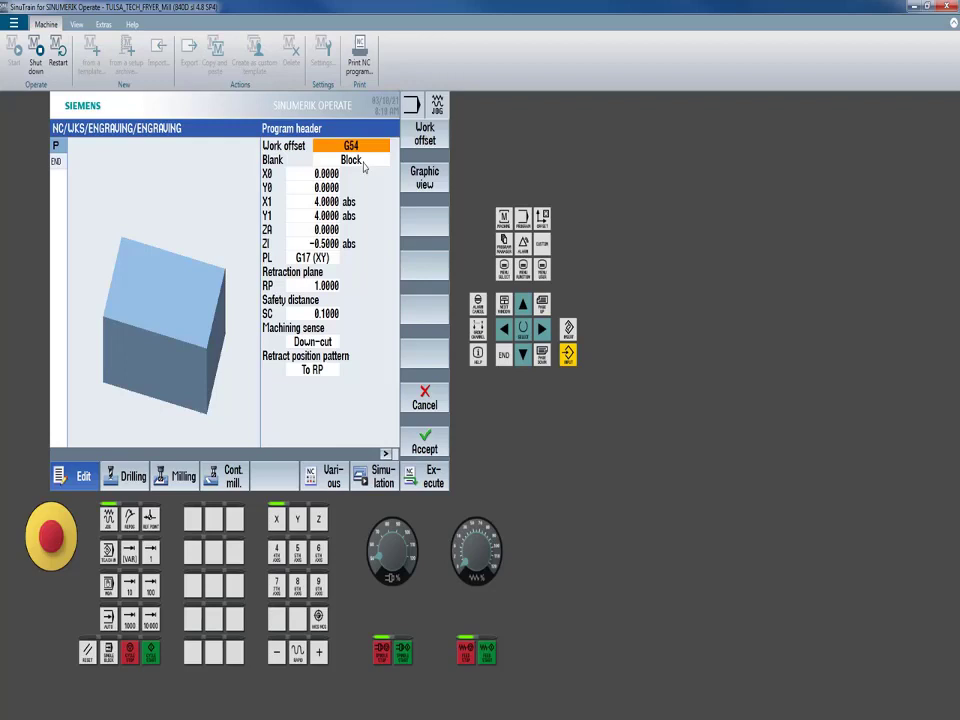
{"action": "left_click", "coordinate": [364, 164]}
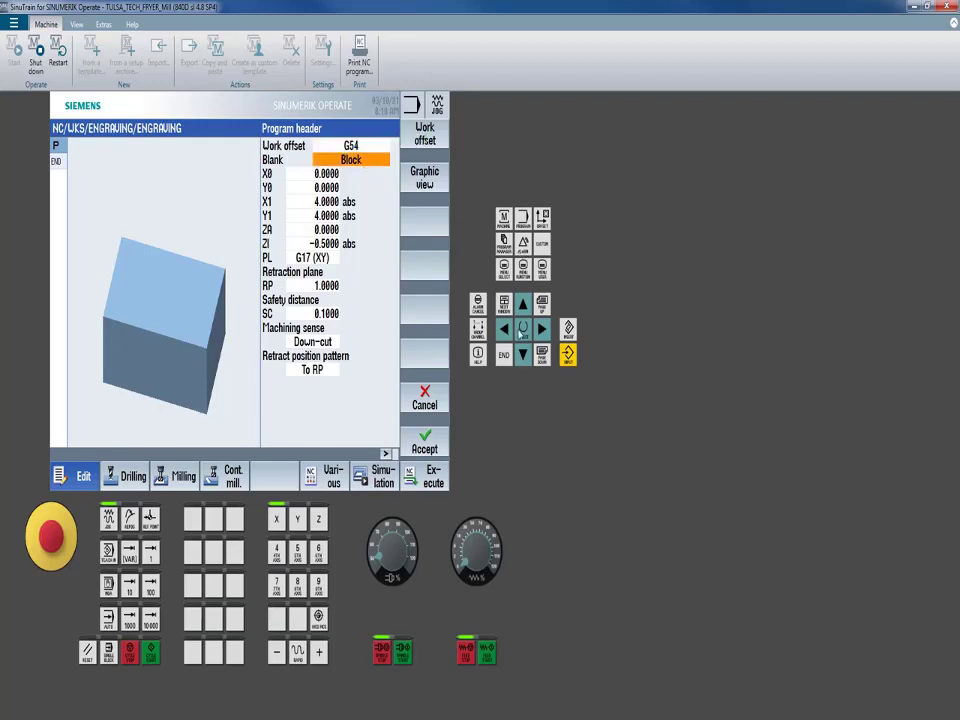
{"action": "left_click", "coordinate": [521, 334]}
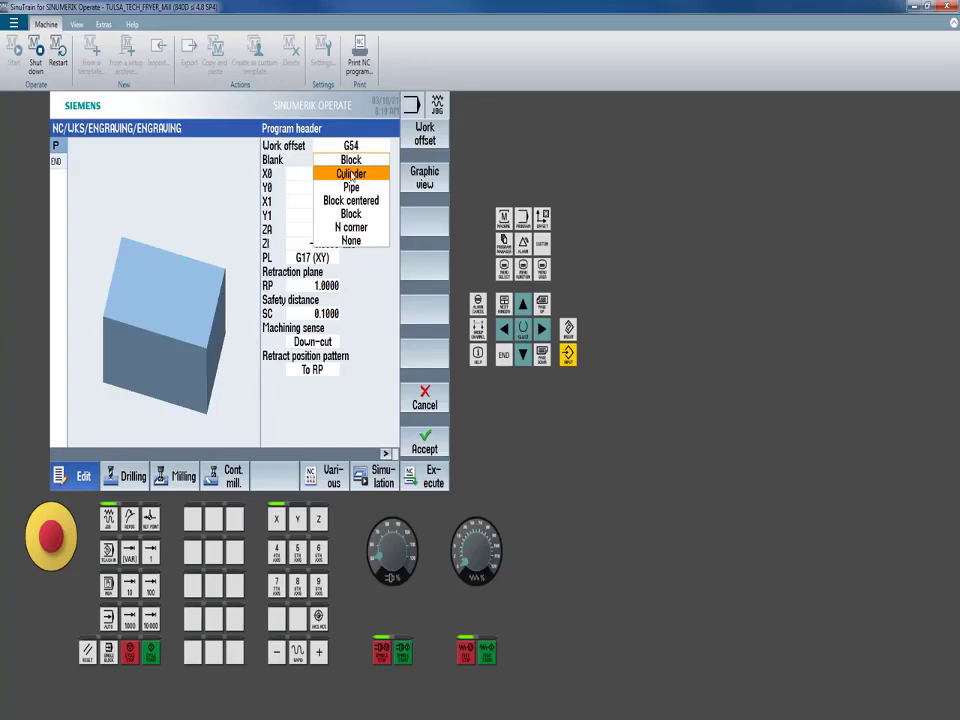
{"action": "key", "text": "Return"}
{"action": "key", "text": "Down"}
{"action": "key", "text": "Down"}
{"action": "key", "text": "Down"}
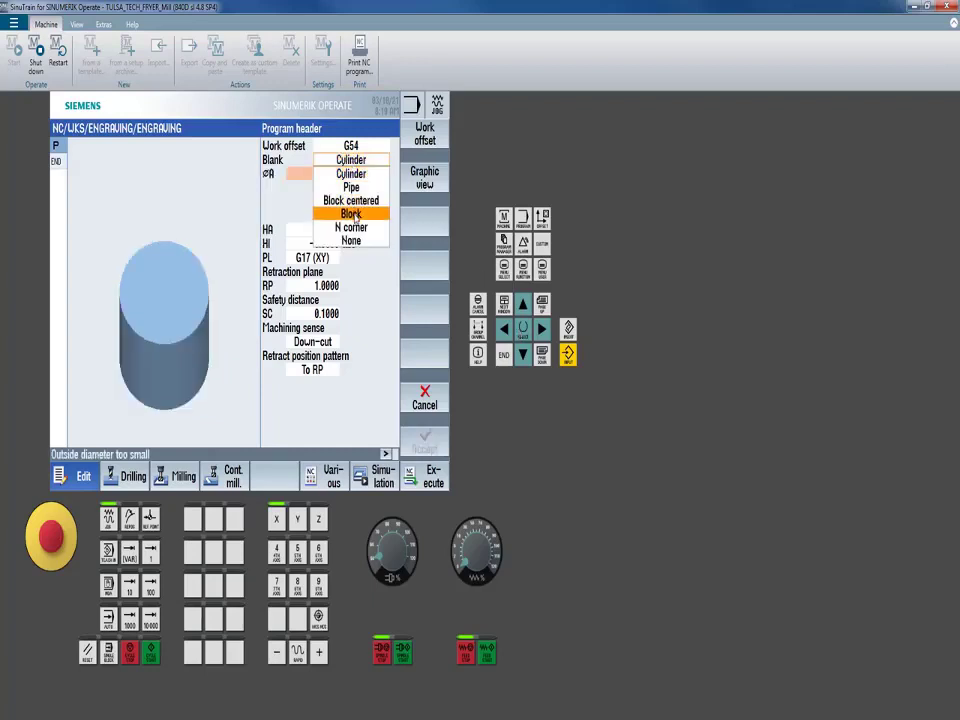
{"action": "key", "text": "Return"}
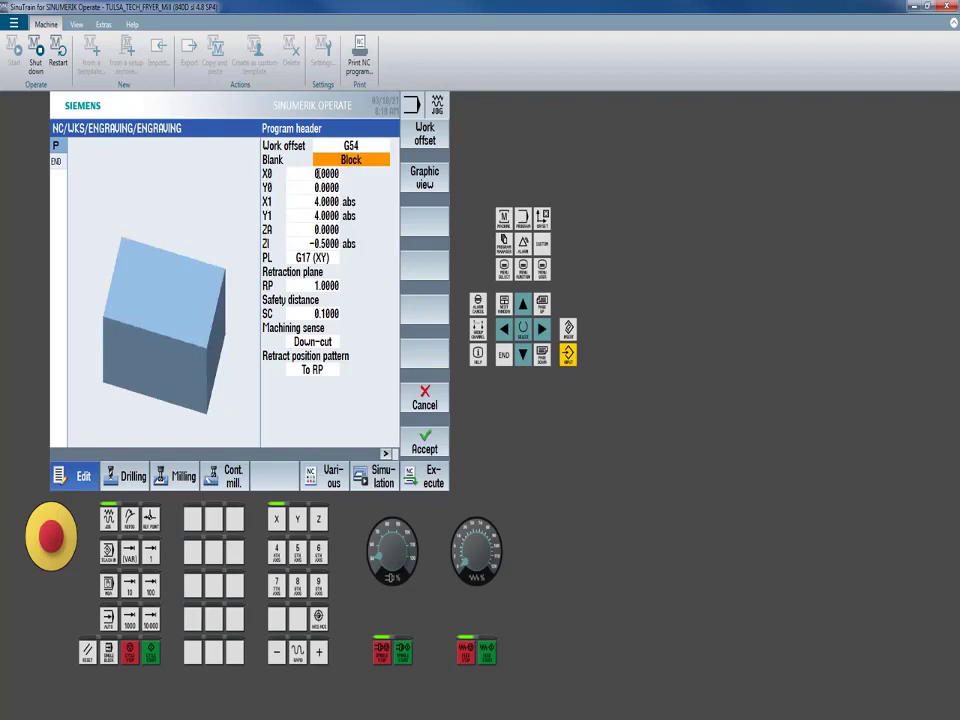
{"action": "left_click", "coordinate": [316, 173]}
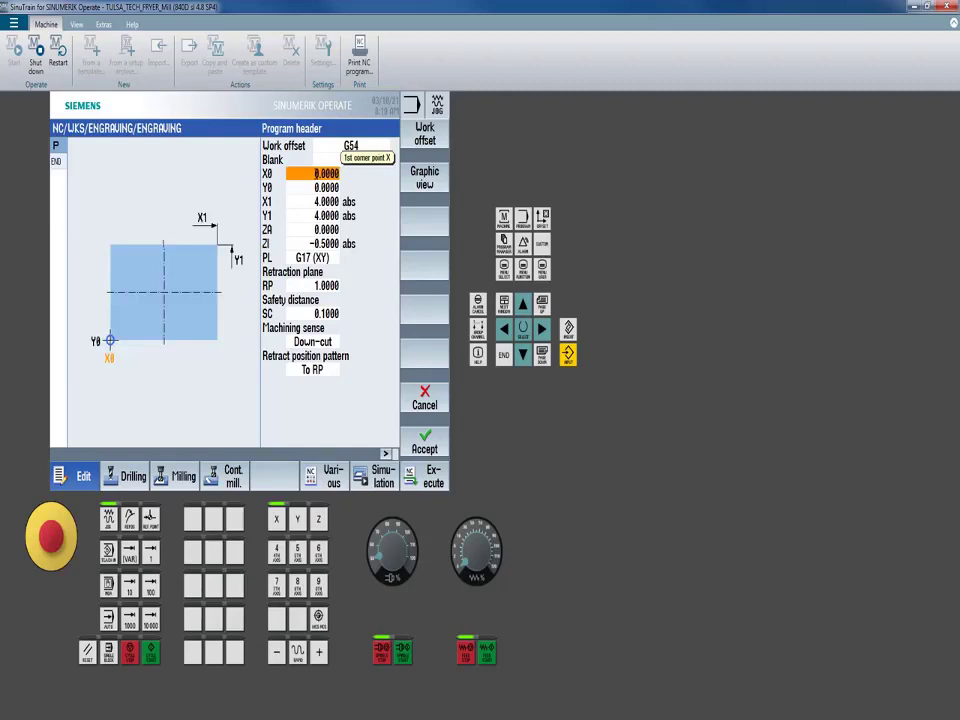
{"action": "key", "text": "Down"}
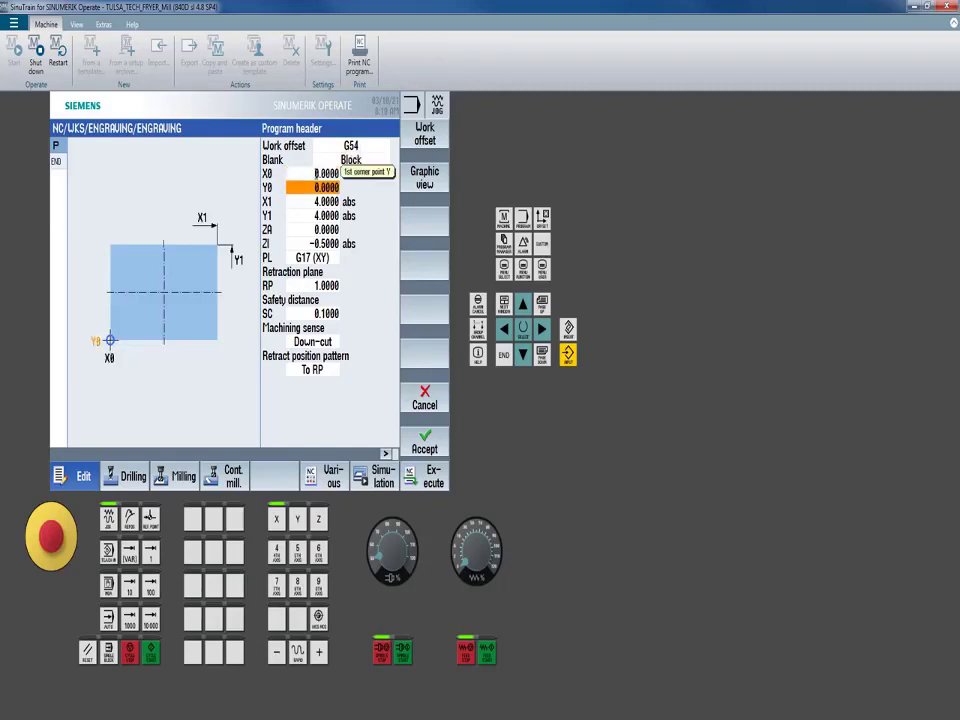
{"action": "key", "text": "Down"}
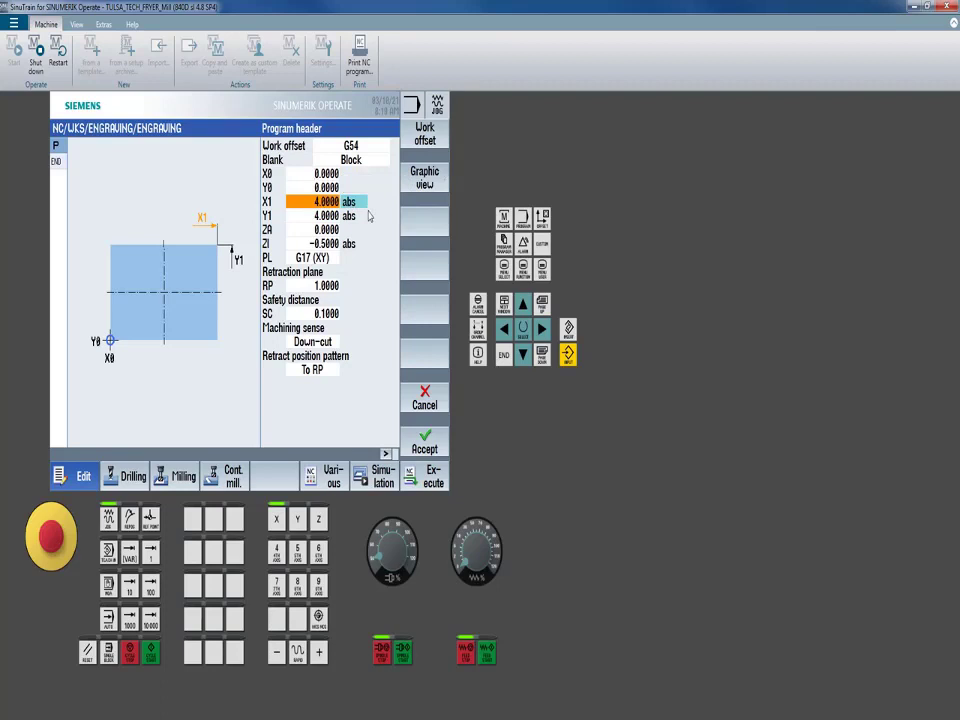
{"action": "left_click", "coordinate": [368, 216]}
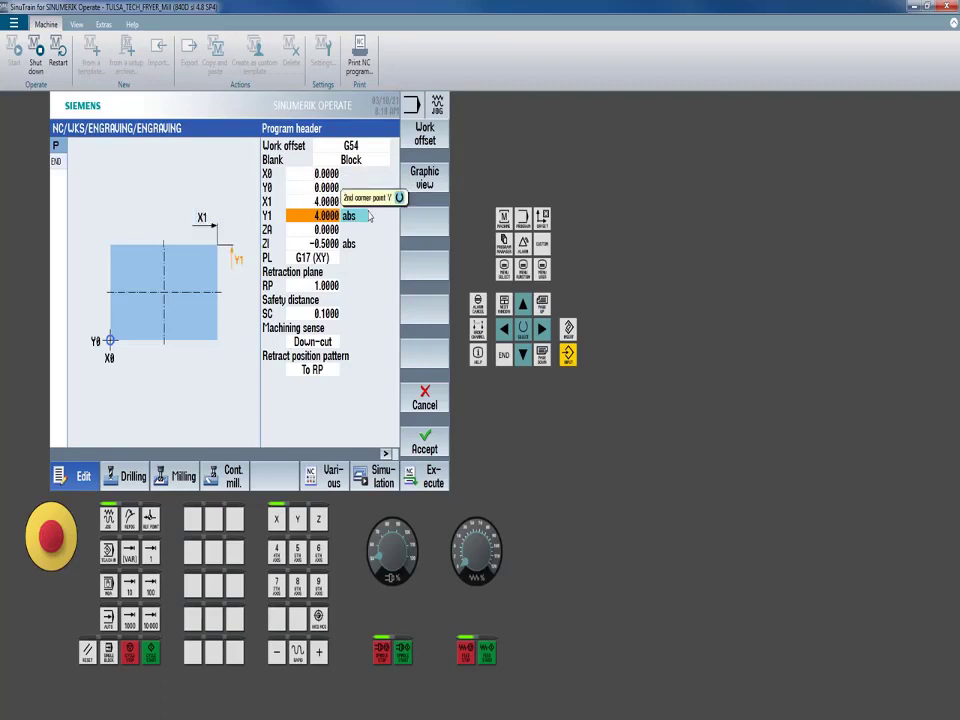
{"action": "key", "text": "Down"}
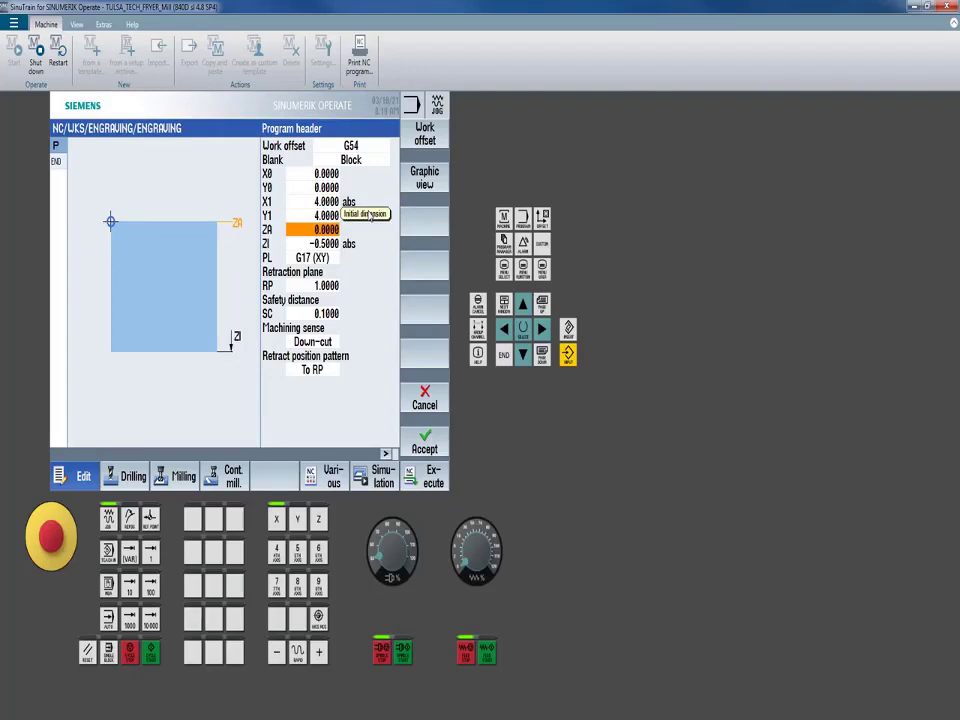
{"action": "key", "text": "Down"}
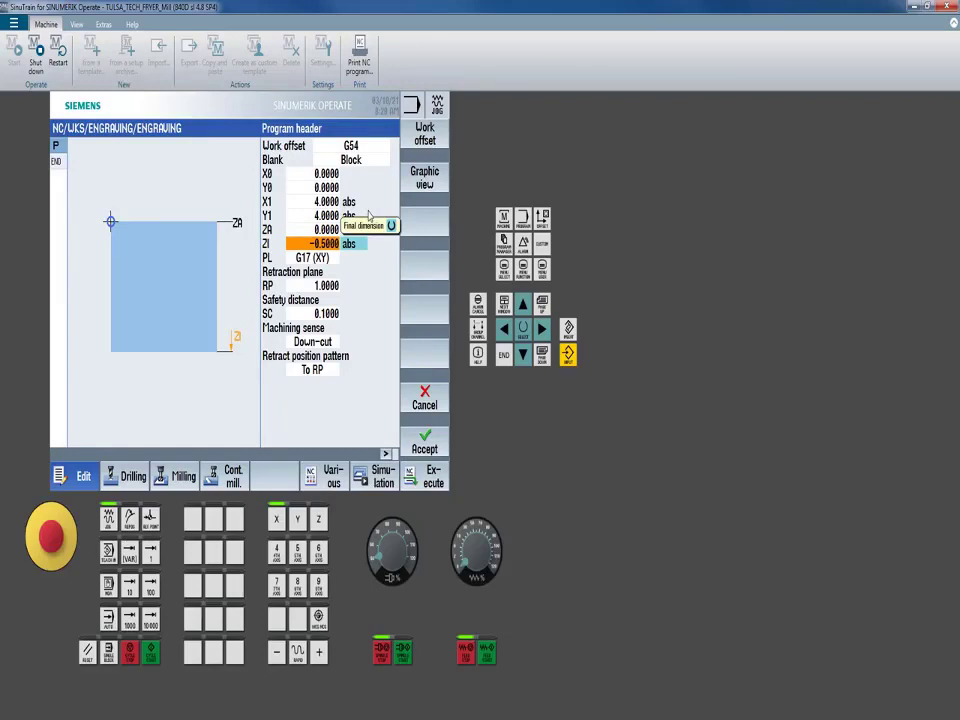
{"action": "key", "text": "Down"}
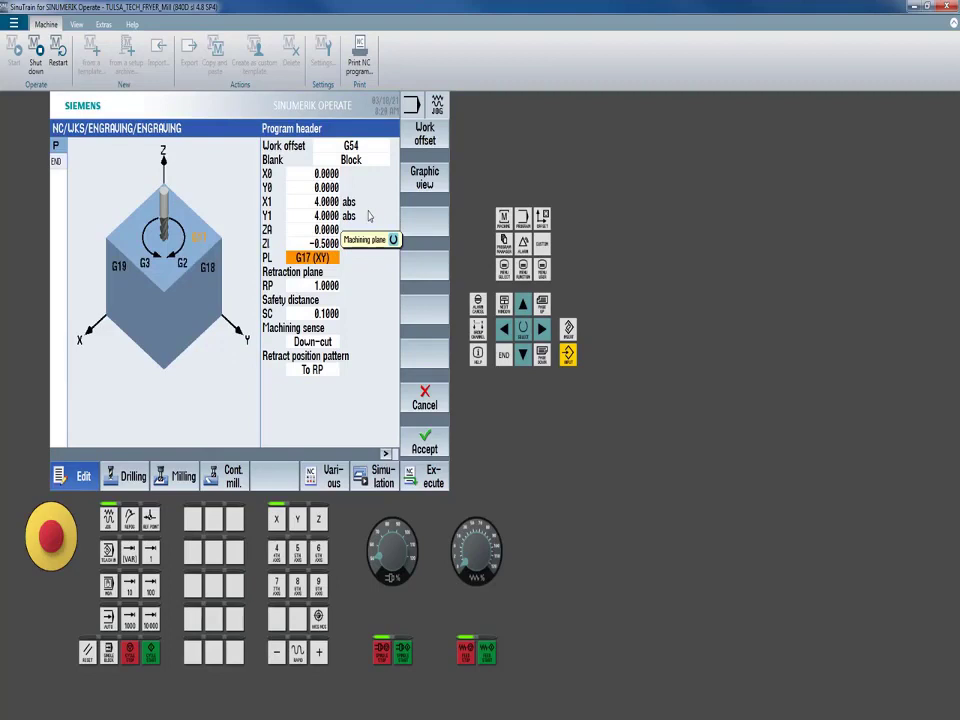
Review retraction plane, safety distance and machining direction, then accept the G54 block header.
{"action": "key", "text": "Down"}
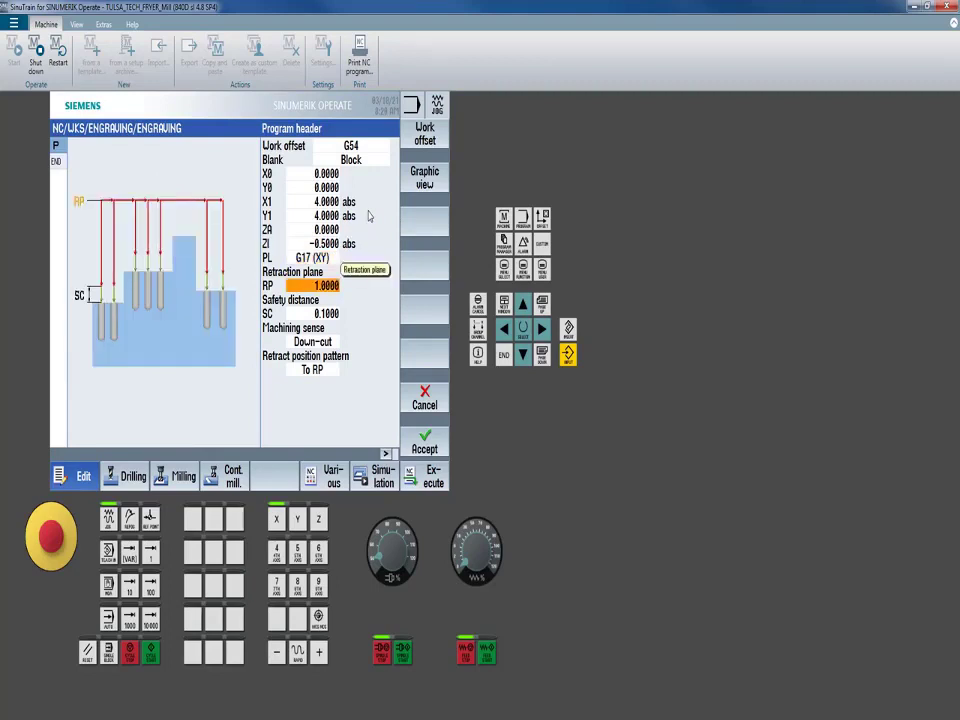
{"action": "key", "text": "Down"}
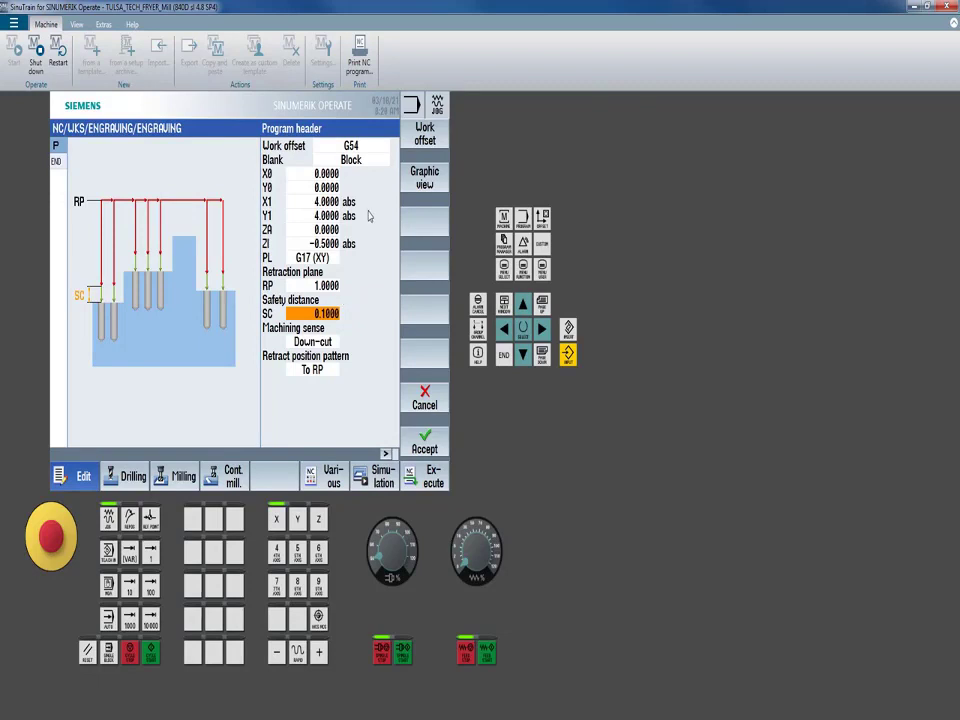
{"action": "key", "text": "Up"}
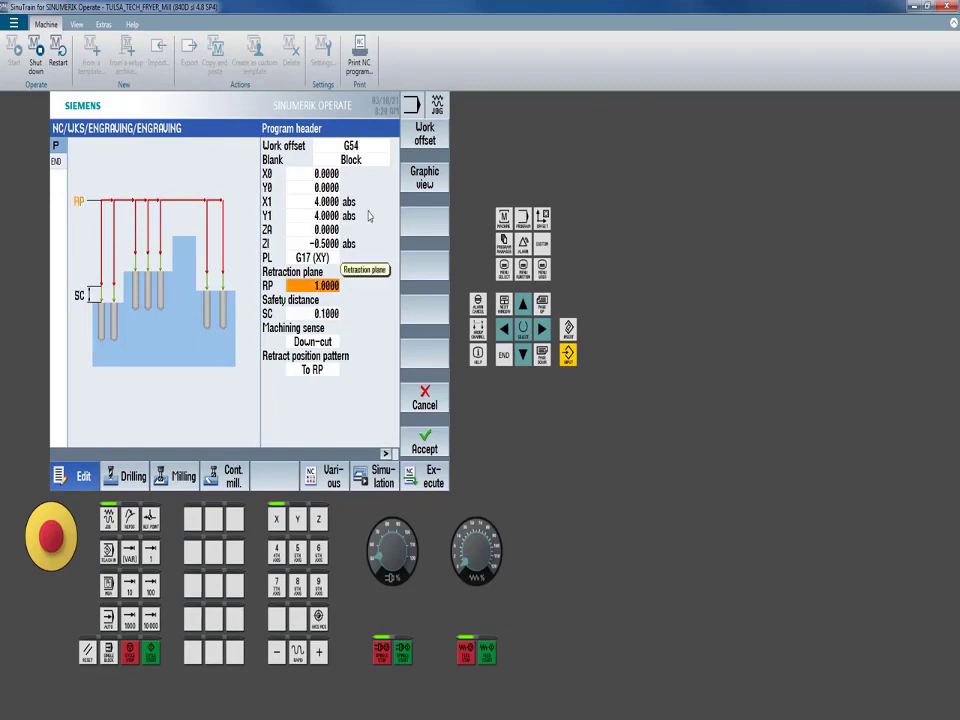
{"action": "key", "text": "Down"}
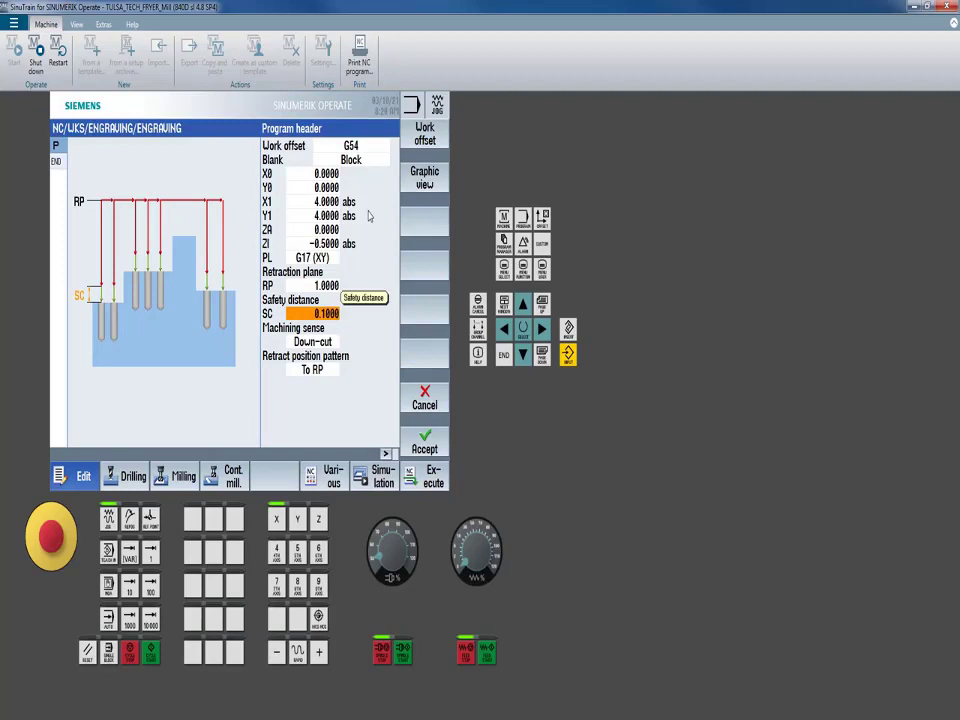
{"action": "key", "text": "Down"}
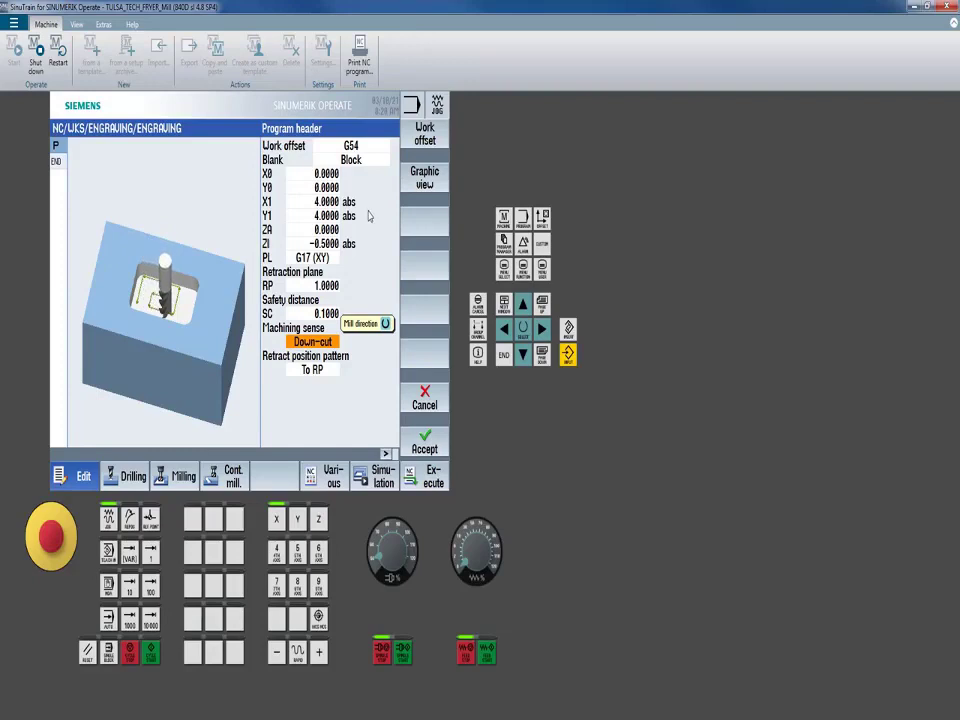
{"action": "key", "text": "Down"}
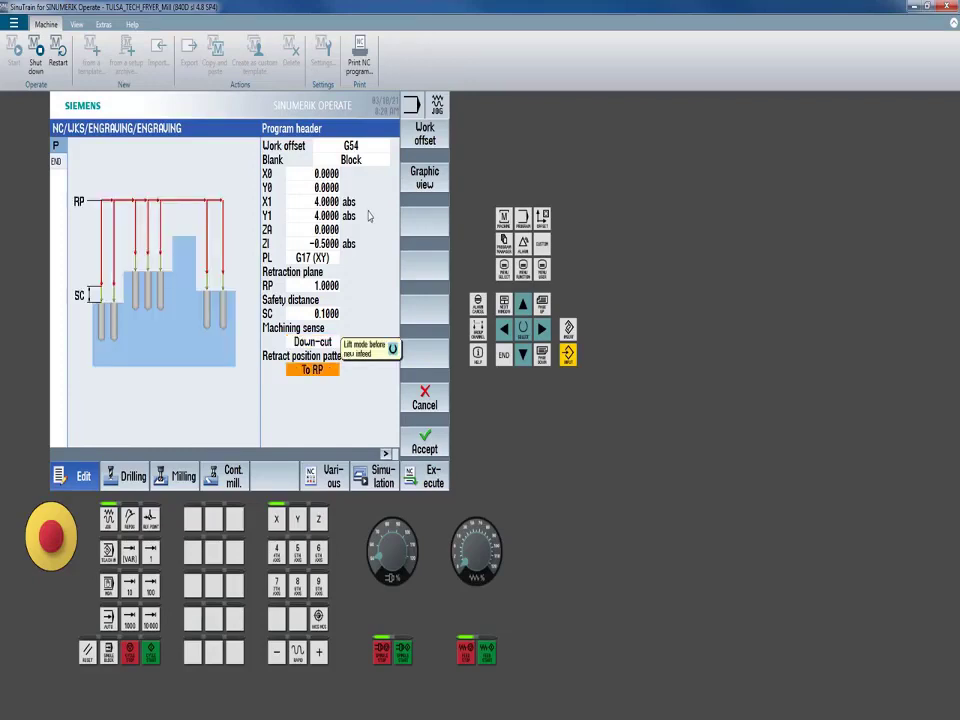
{"action": "left_click", "coordinate": [431, 453]}
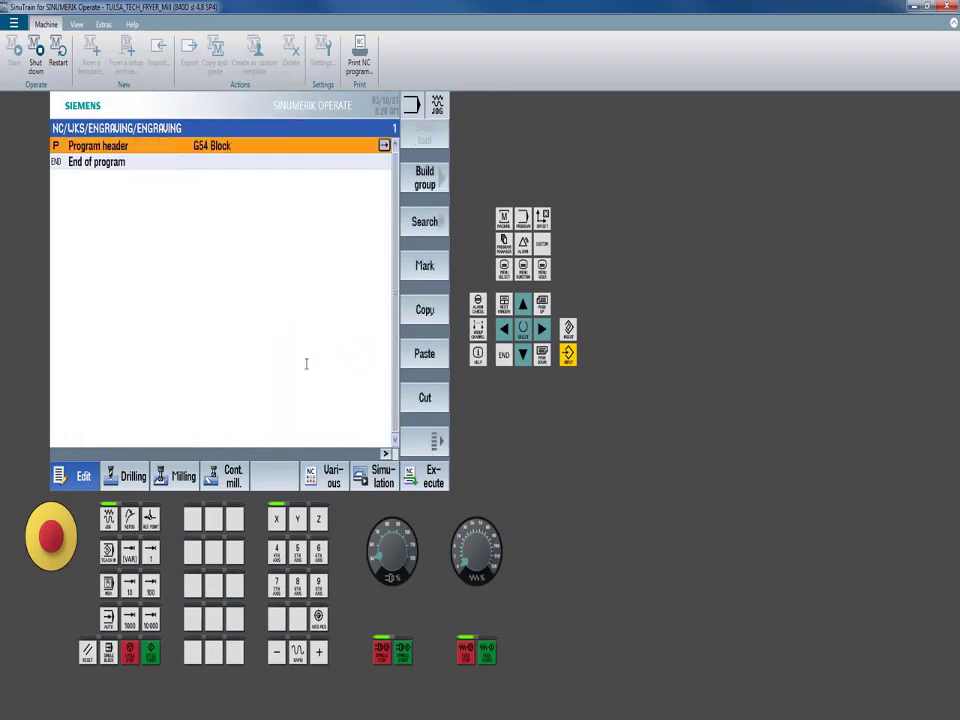
Insert a Milling Engraving cycle and select its tool field.
{"action": "left_click", "coordinate": [183, 479]}
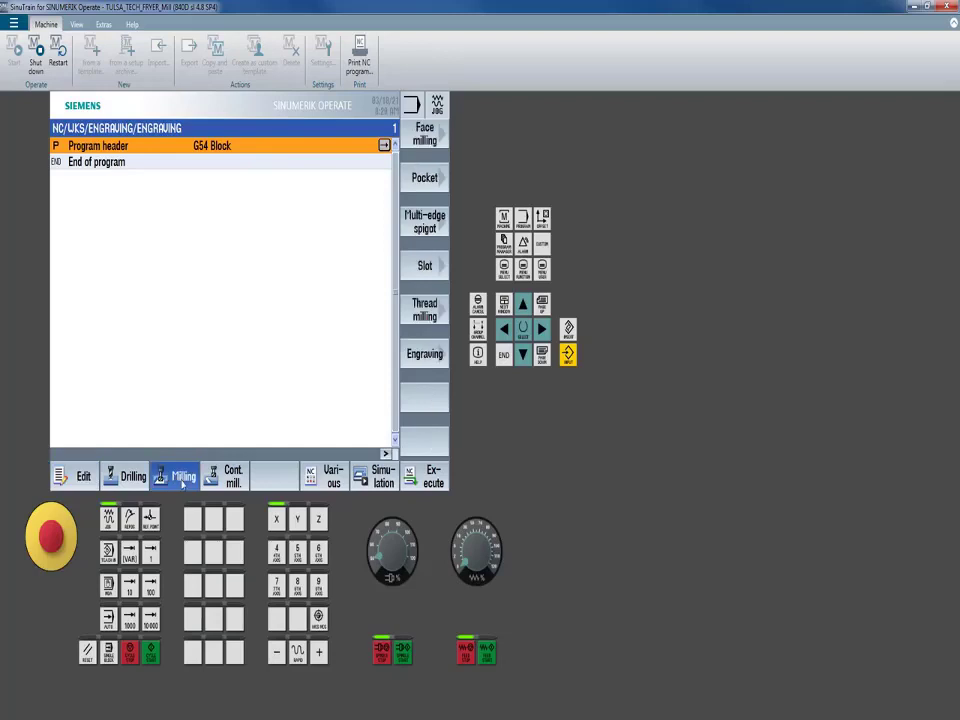
{"action": "left_click", "coordinate": [424, 353]}
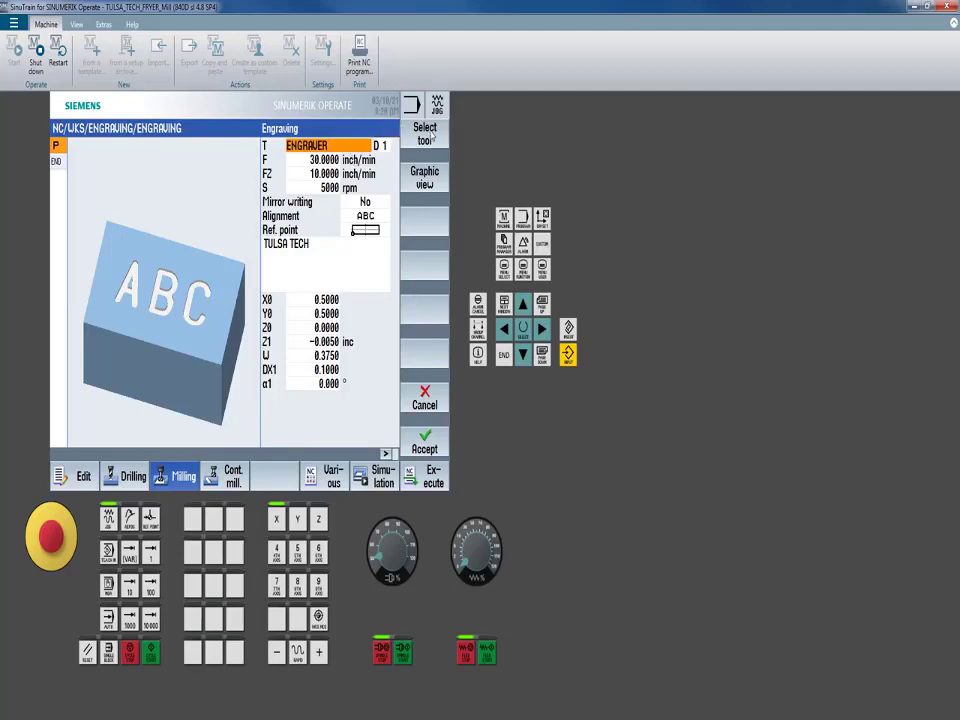
{"action": "left_click", "coordinate": [333, 147]}
Pick the ENGRAVER tool (location 6) from the tool selection list.
{"action": "double_click", "coordinate": [328, 145]}
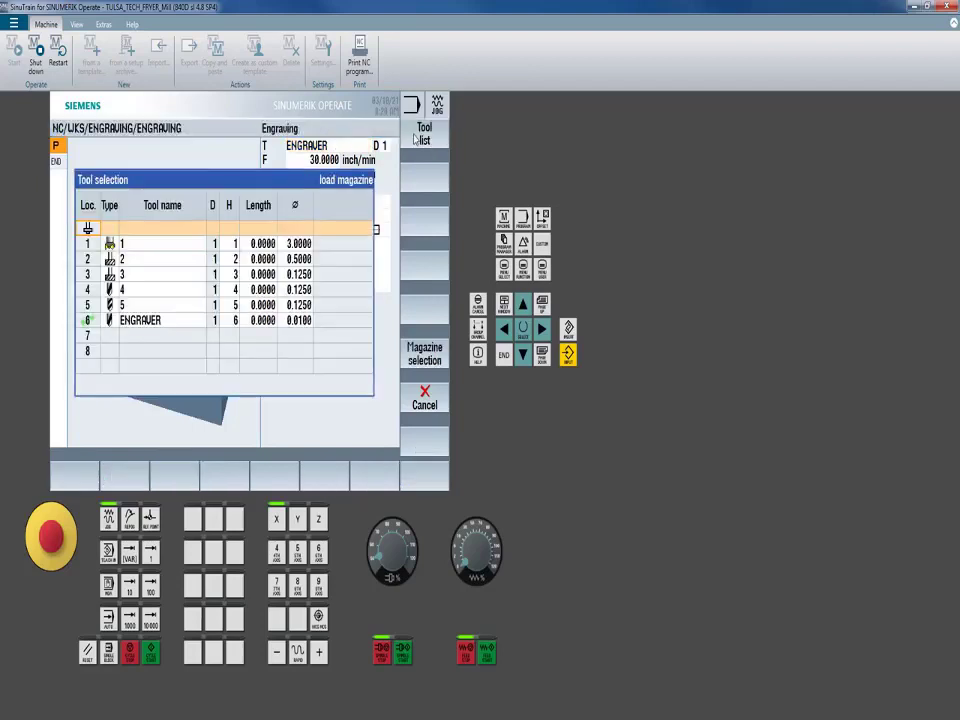
{"action": "key", "text": "Down"}
{"action": "key", "text": "Down"}
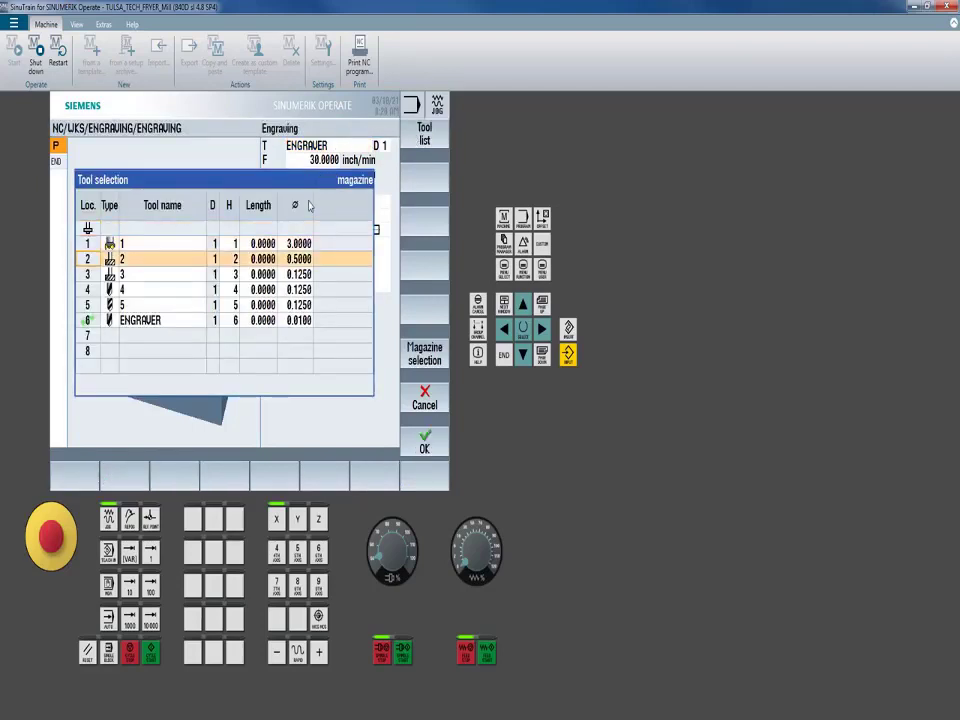
{"action": "key", "text": "Down"}
{"action": "key", "text": "Down"}
{"action": "key", "text": "Down"}
{"action": "key", "text": "Down"}
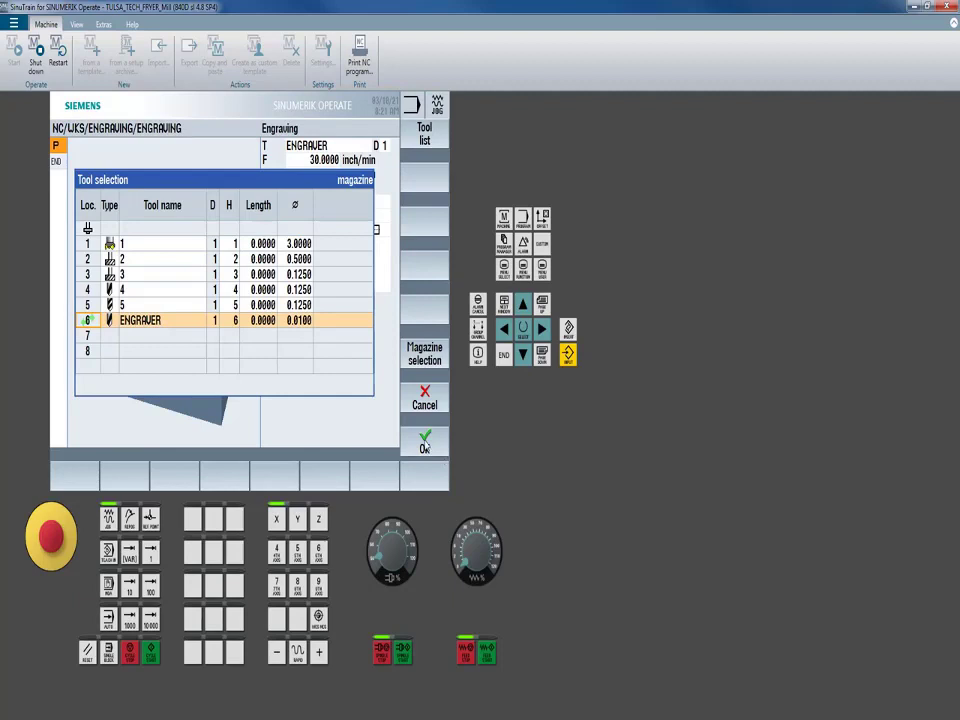
{"action": "left_click", "coordinate": [424, 446]}
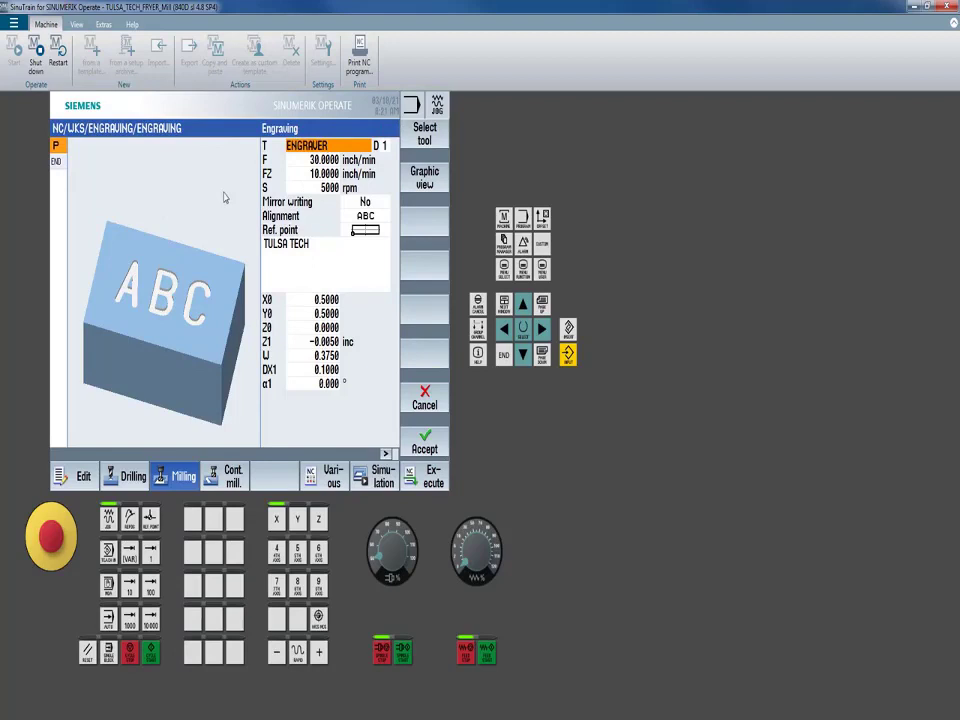
Review the D number, feedrates F and FZ, spindle speed and mirror writing settings.
{"action": "key", "text": "Tab"}
{"action": "key", "text": "Down"}
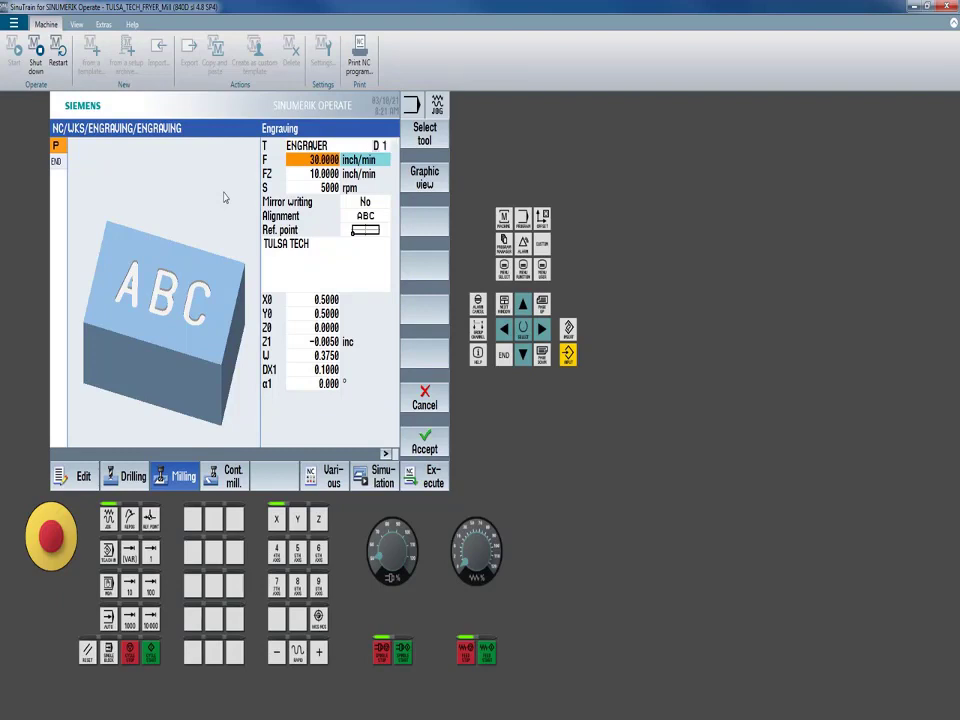
{"action": "key", "text": "Down"}
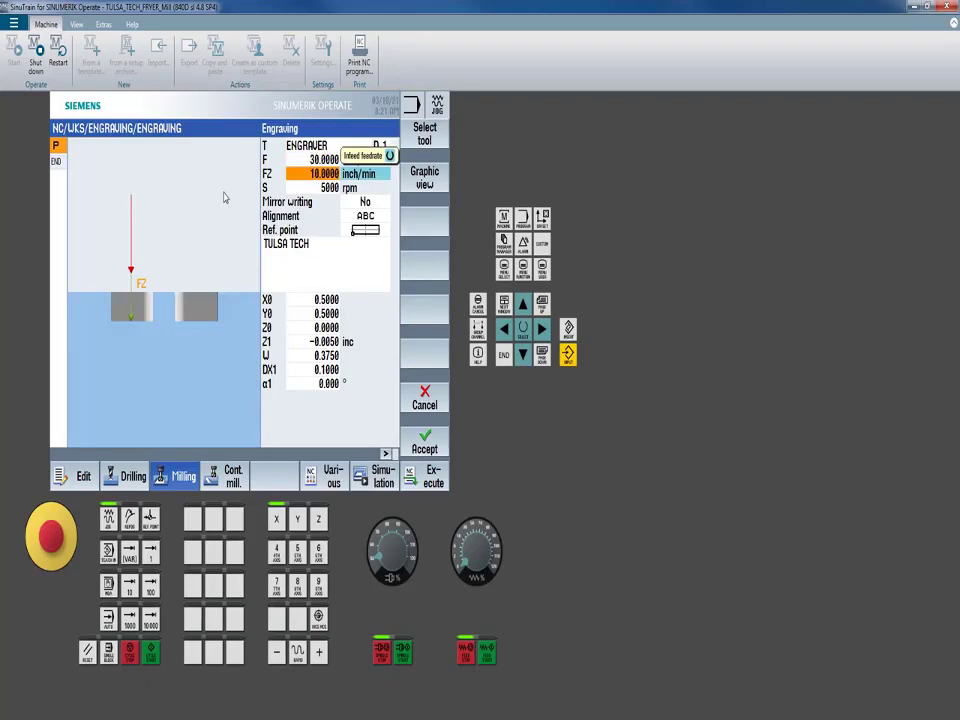
{"action": "key", "text": "Down"}
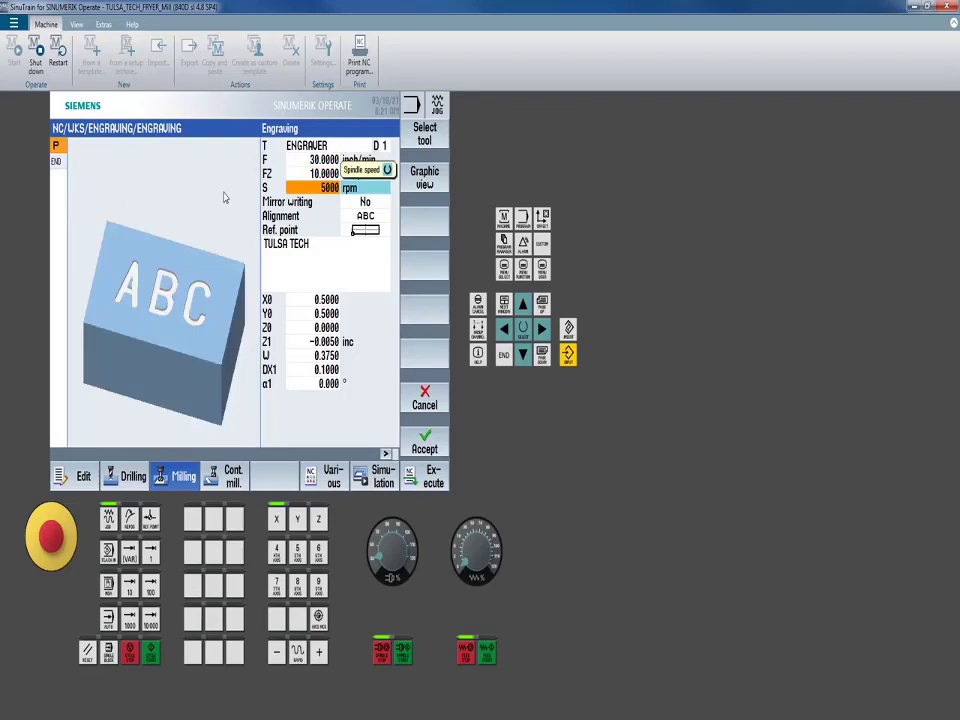
{"action": "key", "text": "Down"}
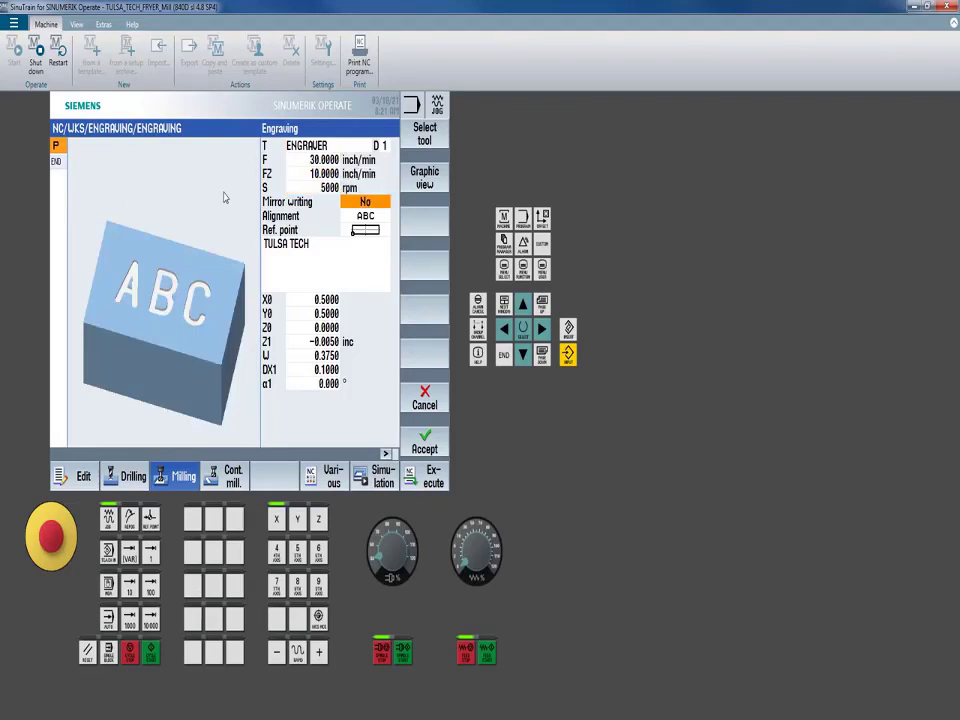
{"action": "key", "text": "Down"}
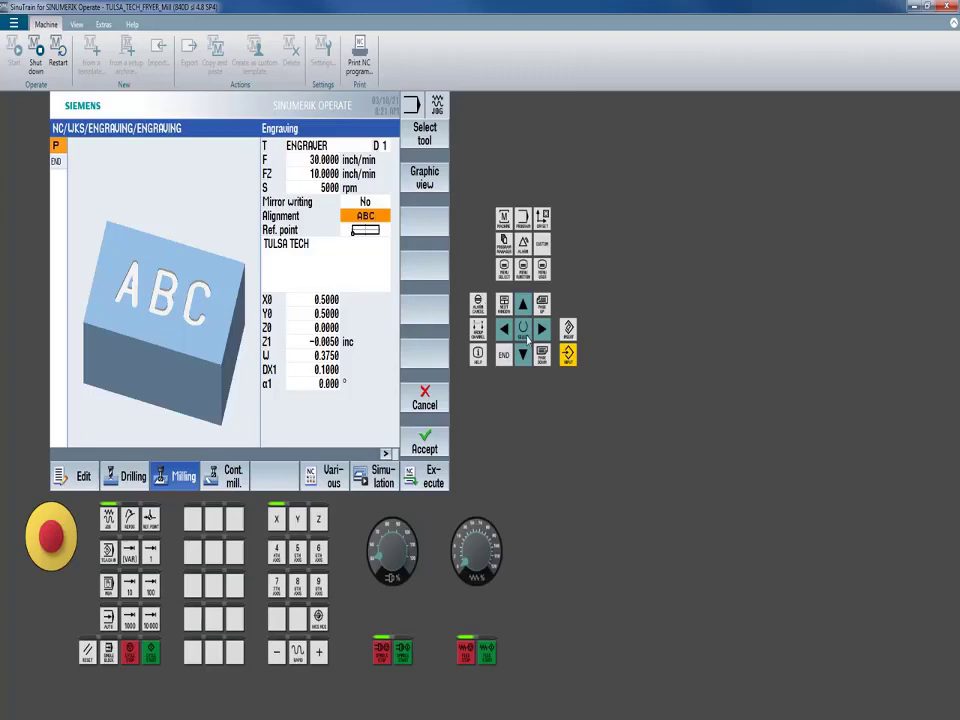
Try arc text alignment, then revert to straight ABC alignment.
{"action": "left_click", "coordinate": [524, 336]}
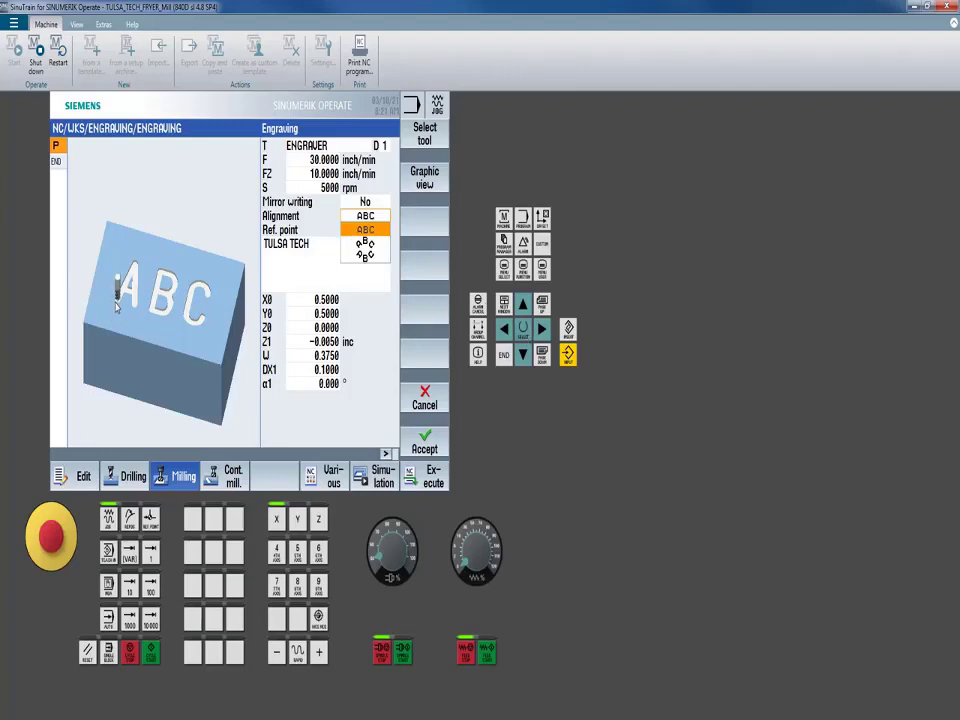
{"action": "left_click", "coordinate": [366, 249]}
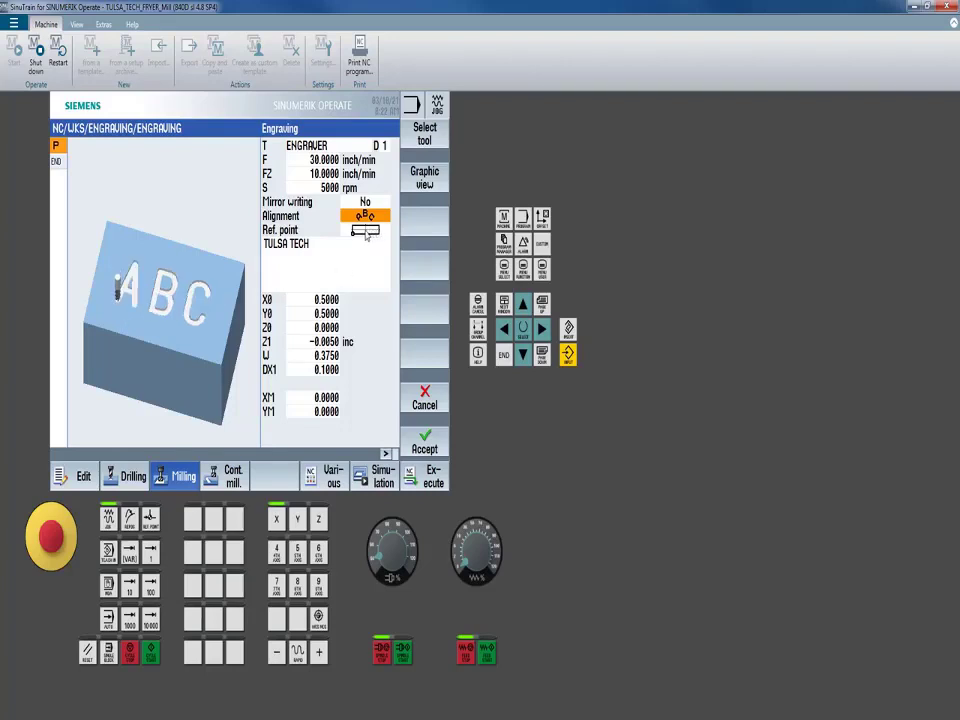
{"action": "left_click", "coordinate": [365, 231]}
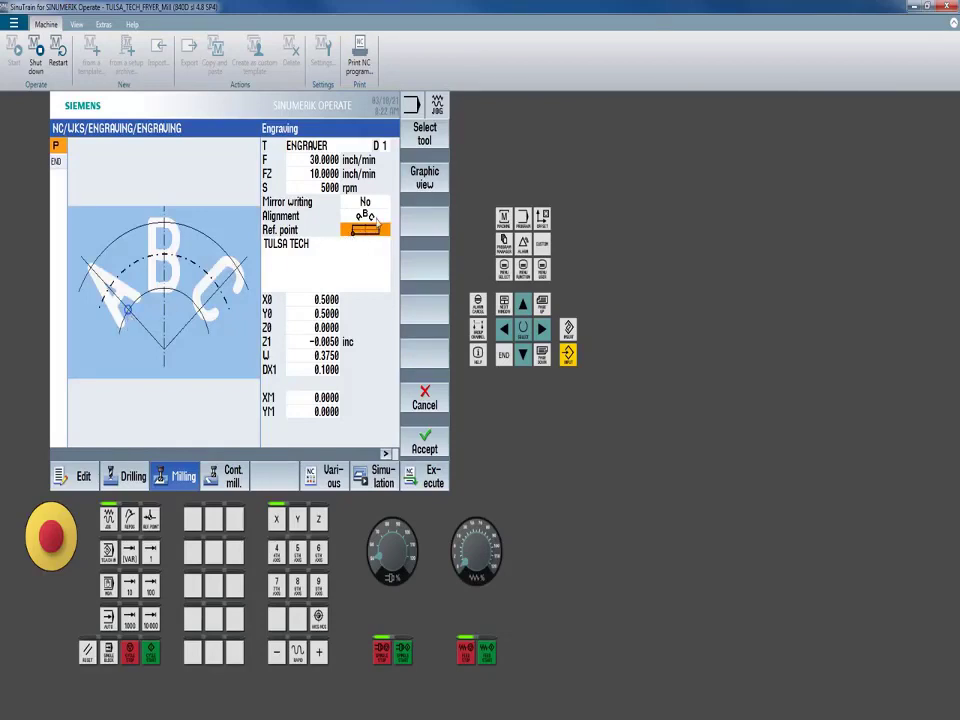
{"action": "left_click", "coordinate": [372, 217]}
{"action": "left_click", "coordinate": [365, 229]}
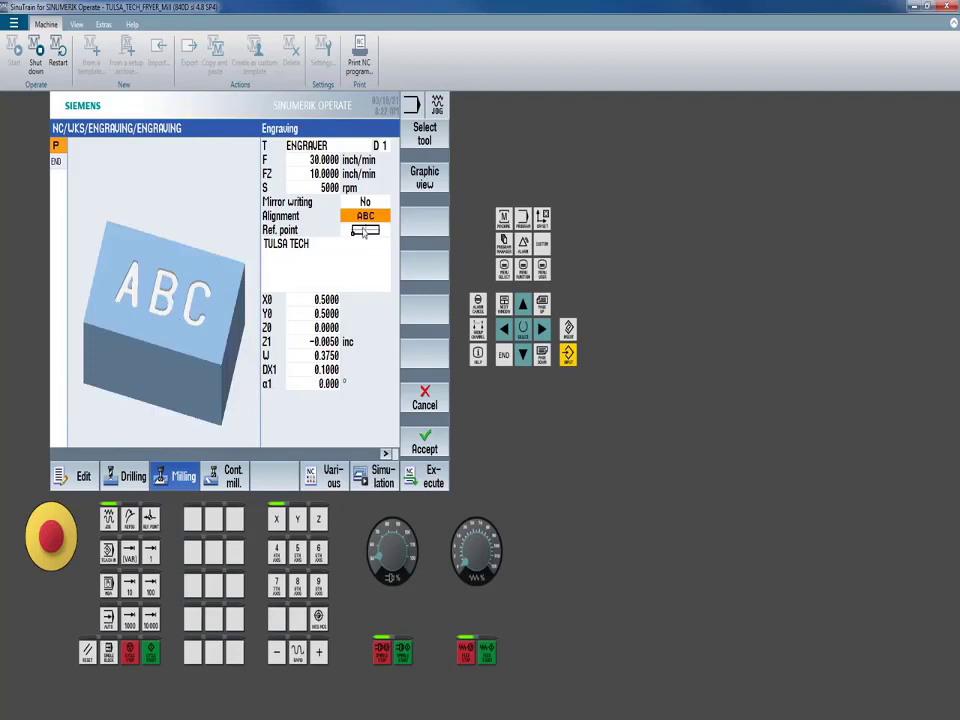
{"action": "left_click", "coordinate": [365, 230]}
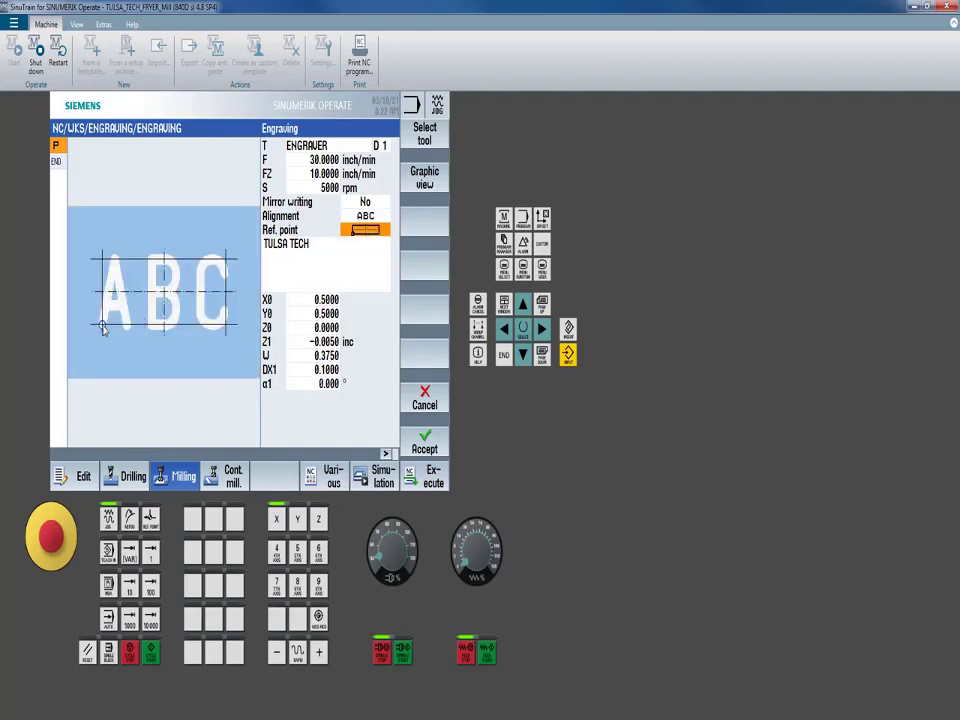
Set the text reference point to the lower-left corner.
{"action": "left_click", "coordinate": [339, 249]}
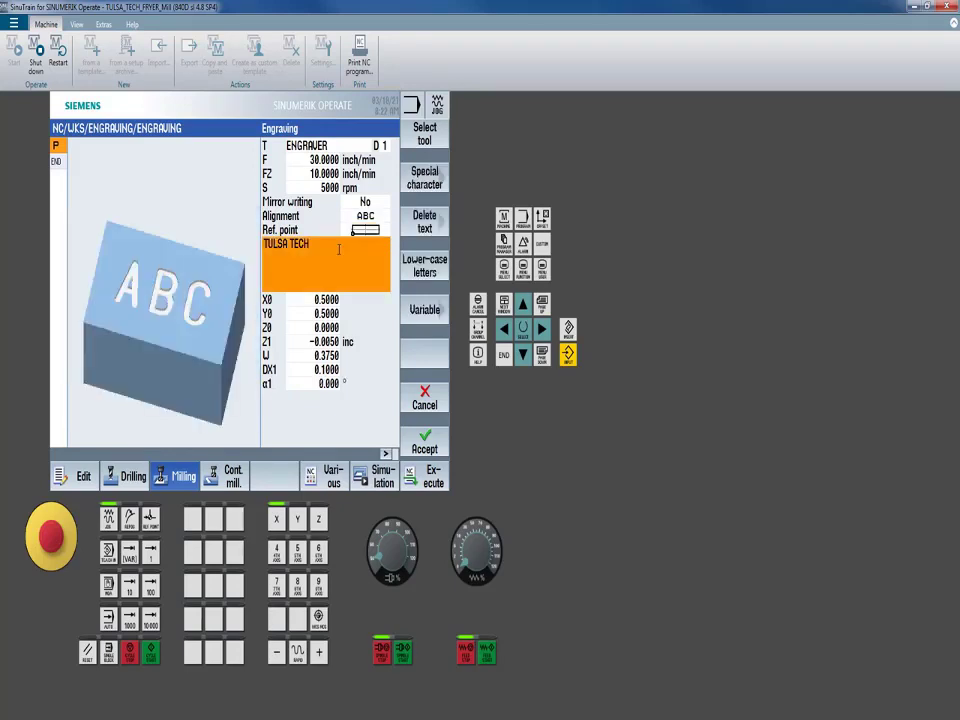
{"action": "key", "text": "Up"}
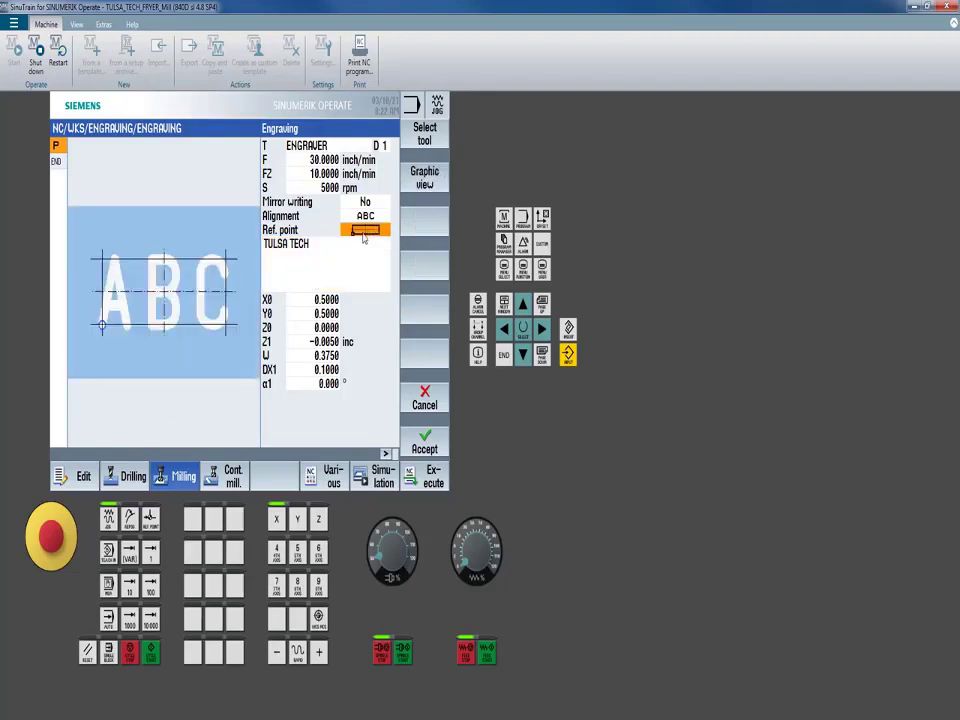
{"action": "key", "text": "Insert"}
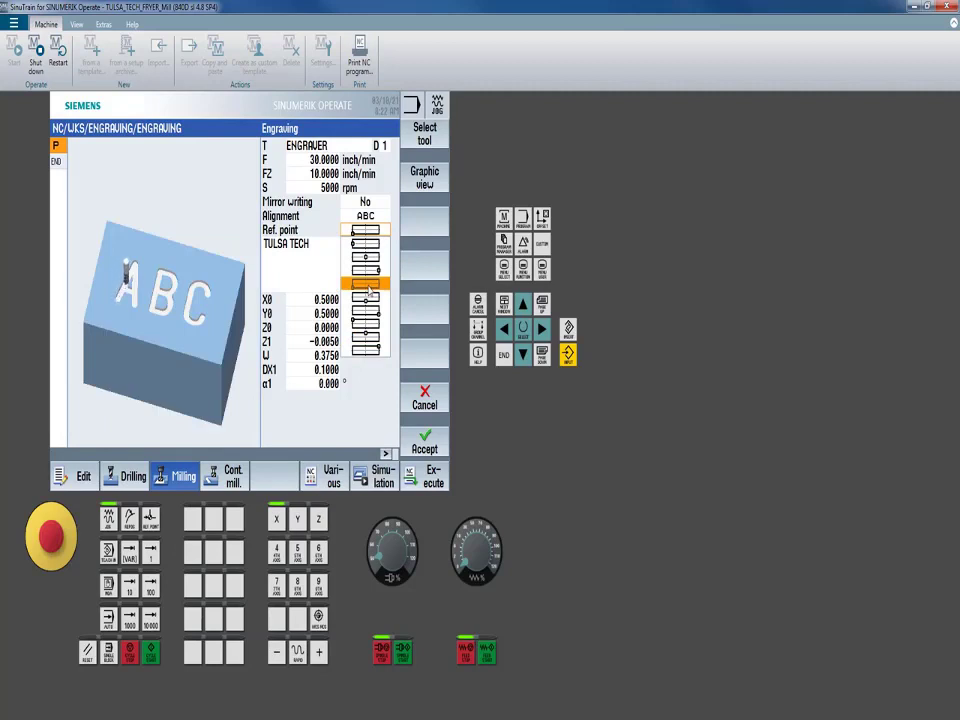
{"action": "left_click", "coordinate": [369, 286]}
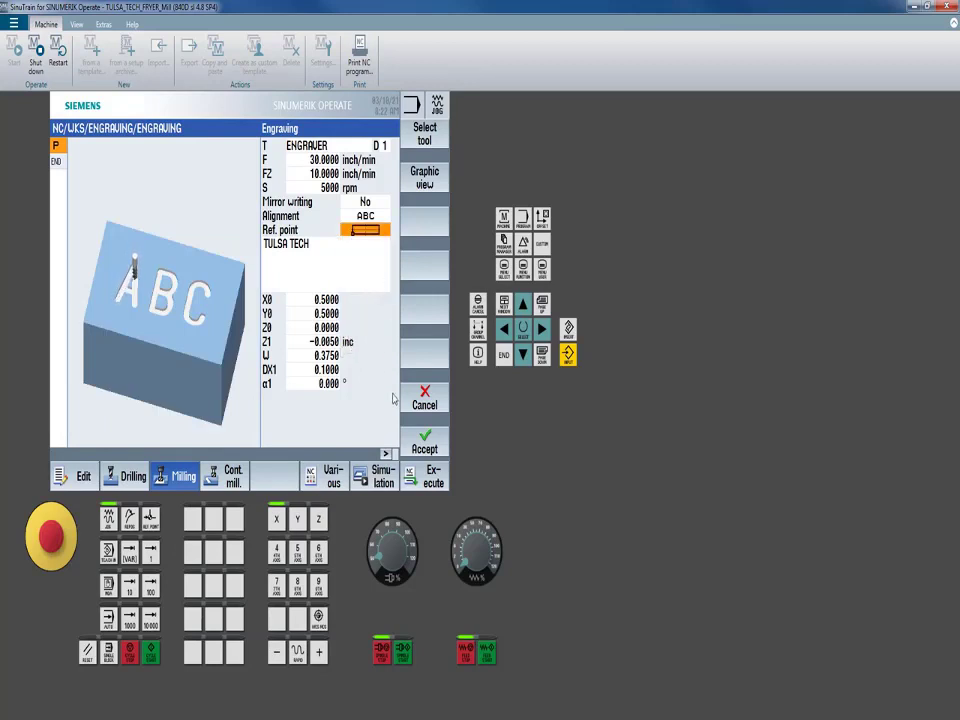
Show the engraving's graphic preview and enter 0 for X0 and Y0.
{"action": "left_click", "coordinate": [325, 244]}
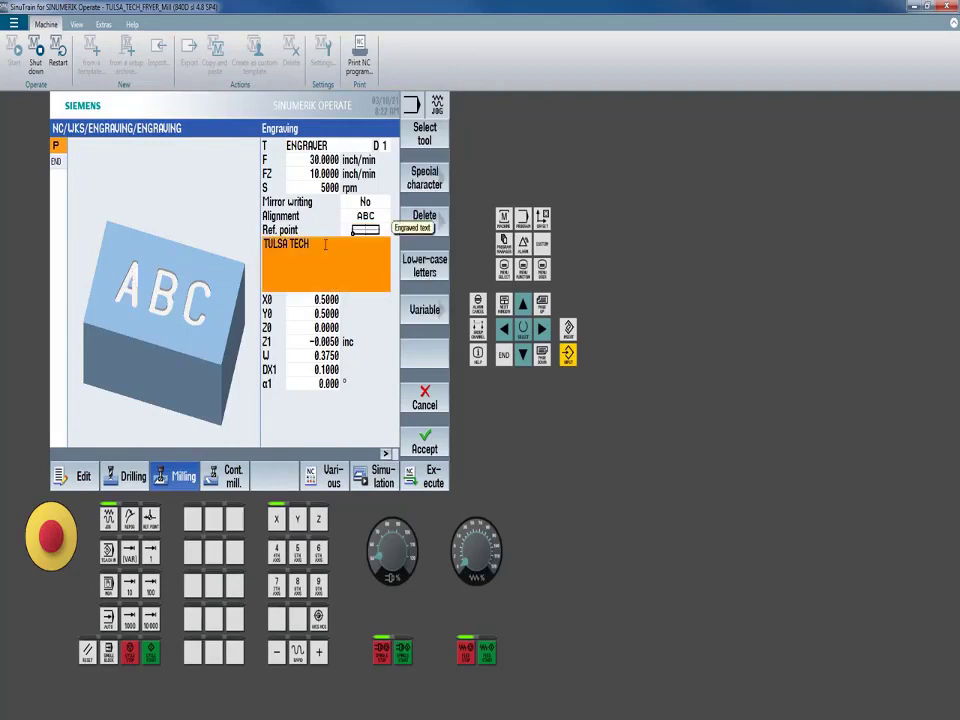
{"action": "left_click", "coordinate": [325, 244]}
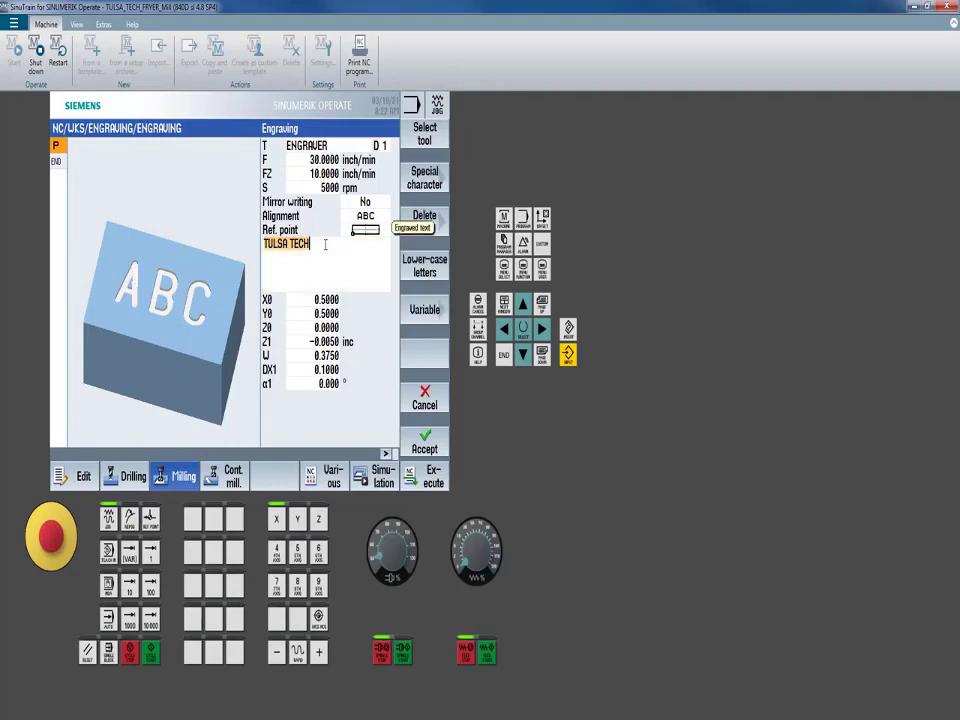
{"action": "left_click", "coordinate": [310, 302]}
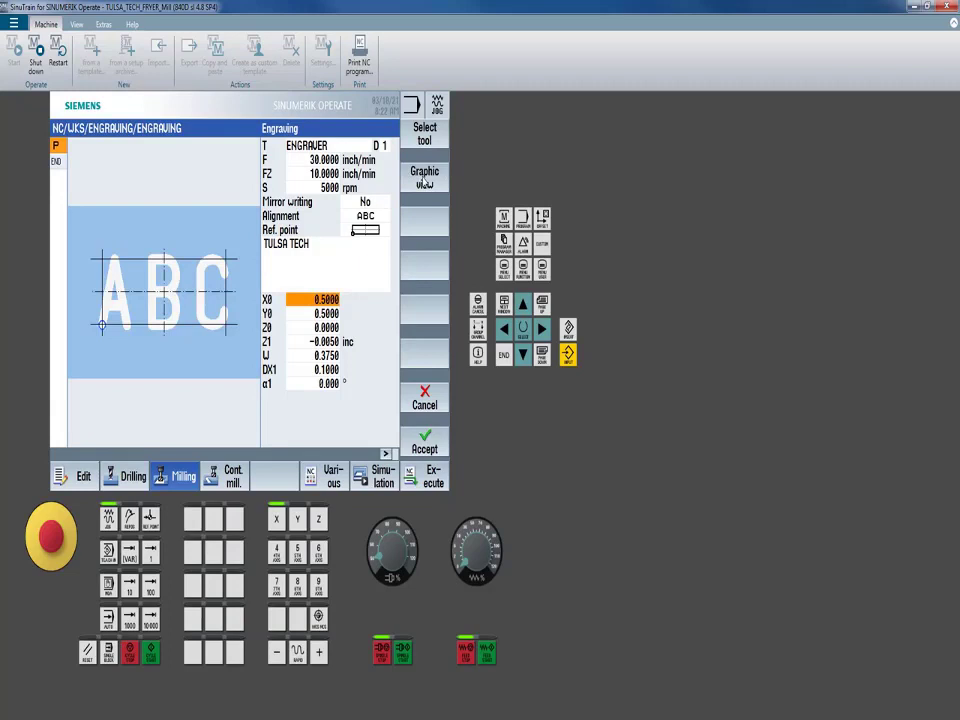
{"action": "left_click", "coordinate": [425, 180]}
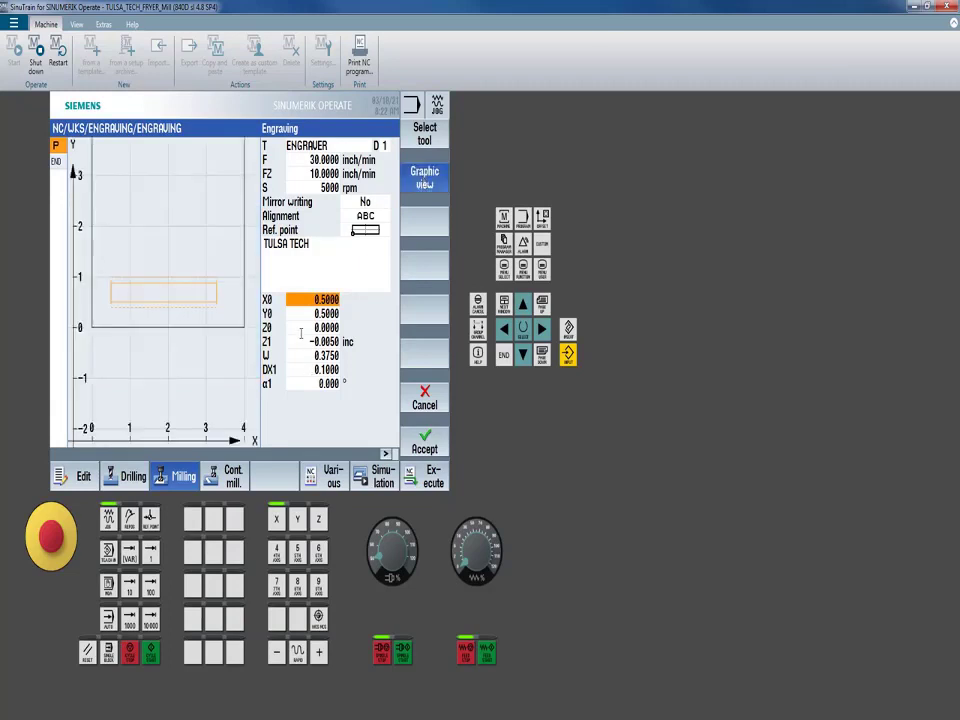
{"action": "type", "text": "0"}
{"action": "key", "text": "Return"}
{"action": "type", "text": "0"}
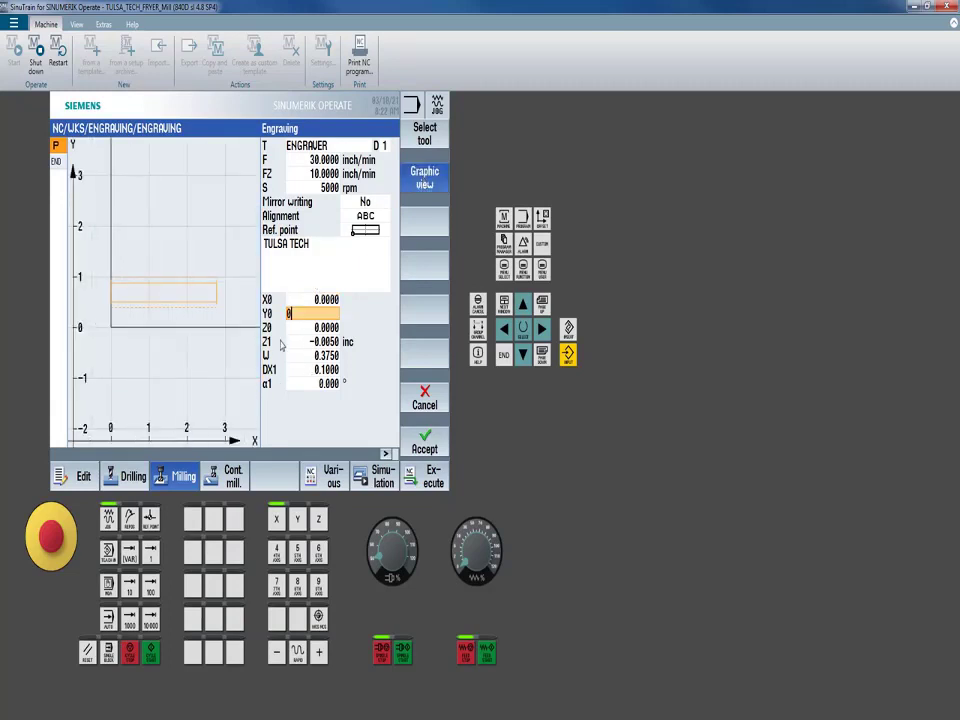
{"action": "key", "text": "Return"}
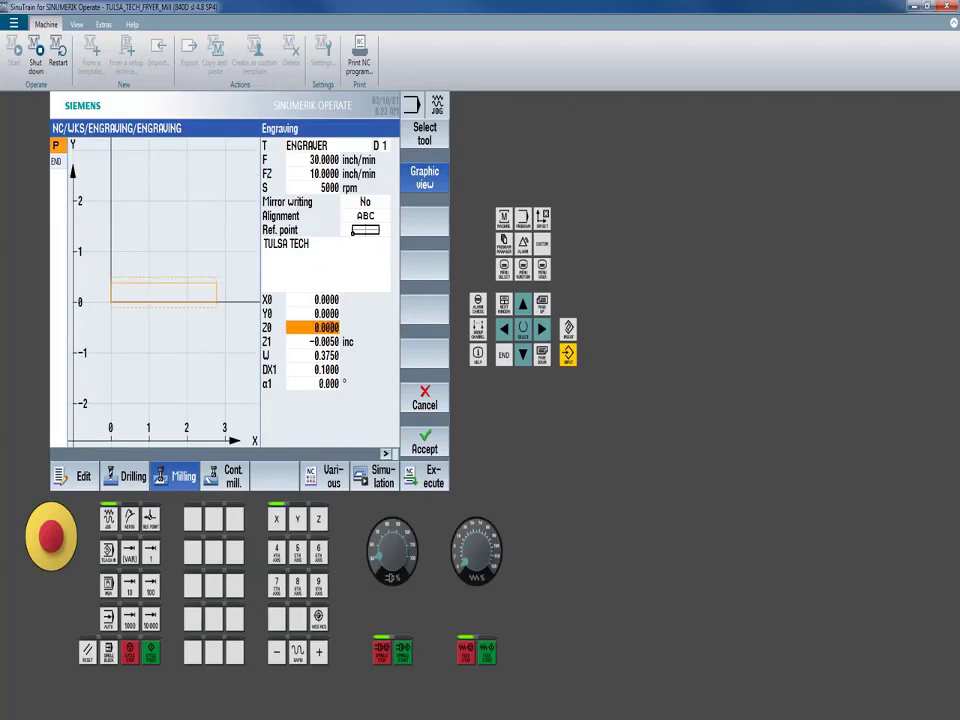
Set the text position to X0 0.25 and Y0 0.25.
{"action": "left_click", "coordinate": [326, 296]}
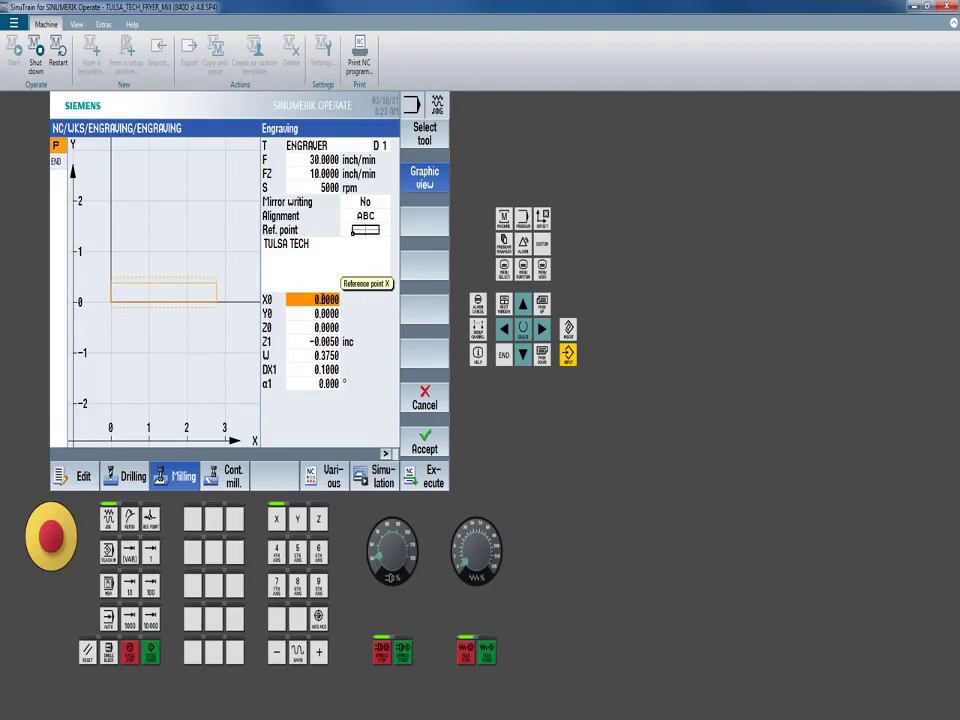
{"action": "type", "text": ".25"}
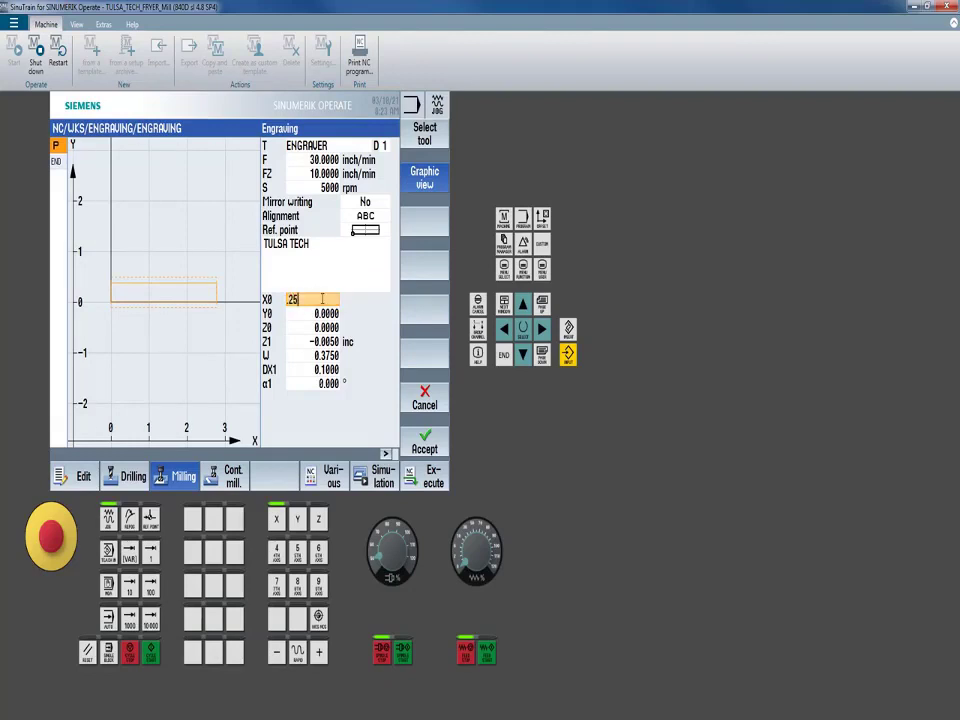
{"action": "key", "text": "Return"}
{"action": "type", "text": ".2"}
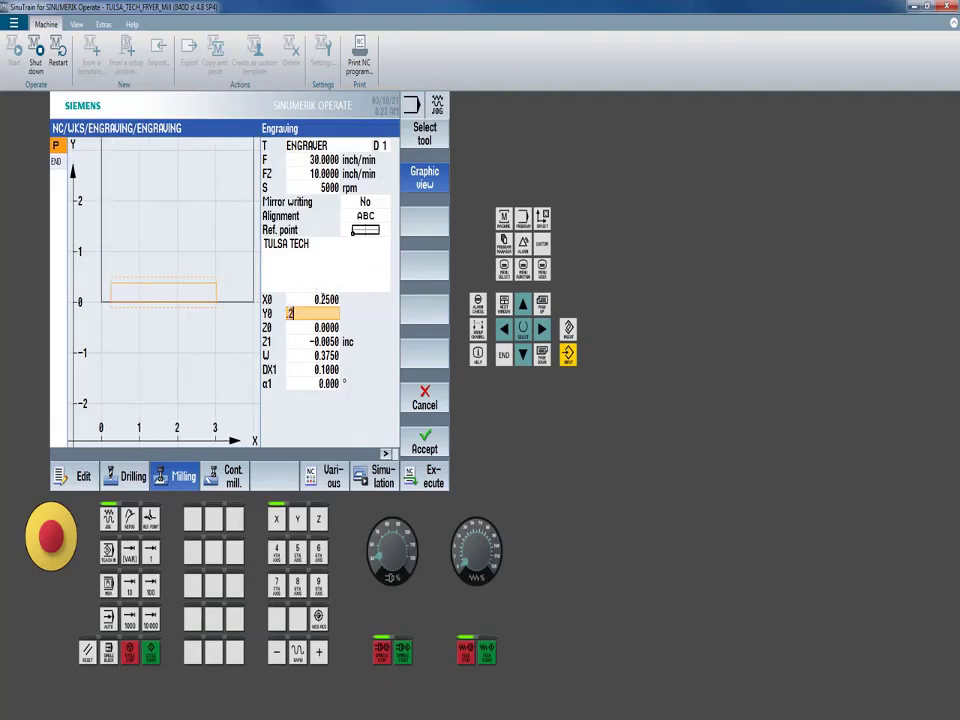
{"action": "type", "text": "5"}
{"action": "key", "text": "Return"}
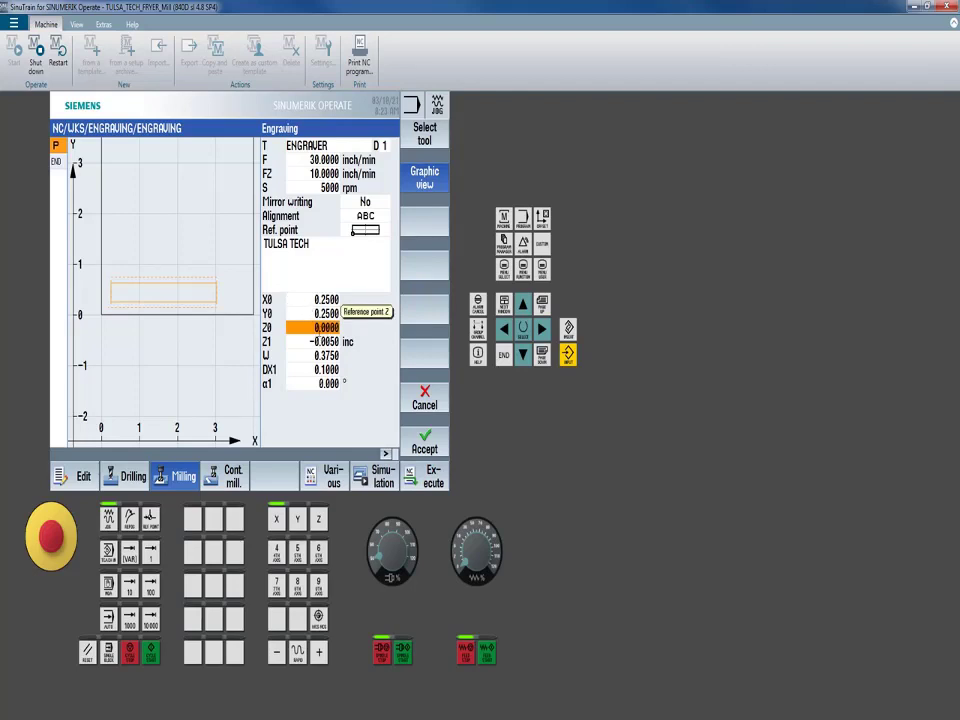
Try character height W 0.75, then restore it to 0.375.
{"action": "left_click", "coordinate": [338, 342]}
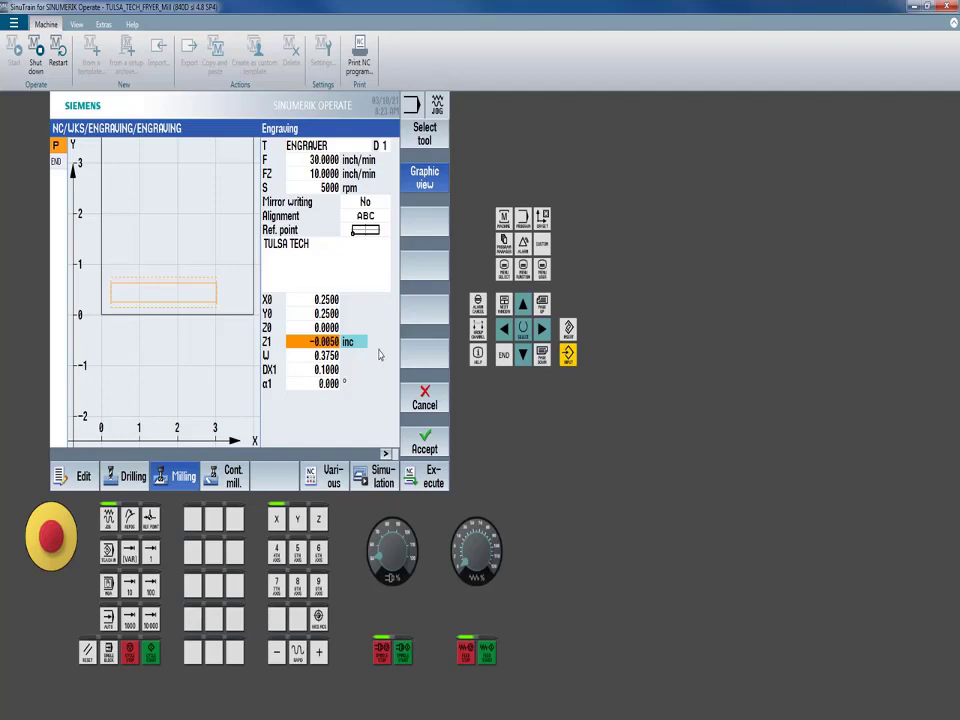
{"action": "key", "text": "Down"}
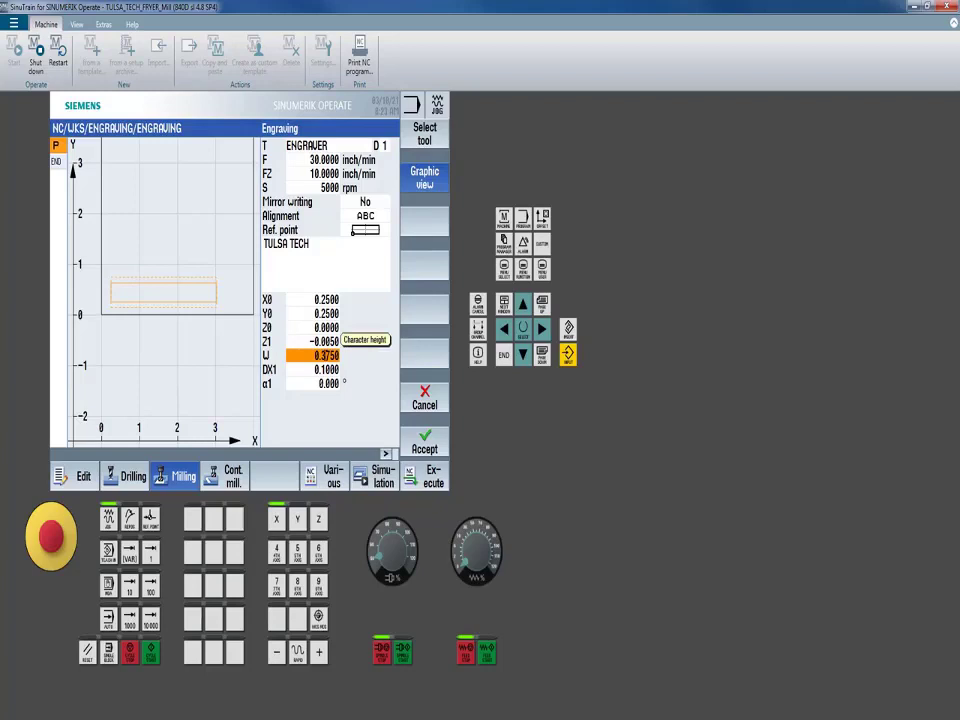
{"action": "type", "text": ".75"}
{"action": "key", "text": "Return"}
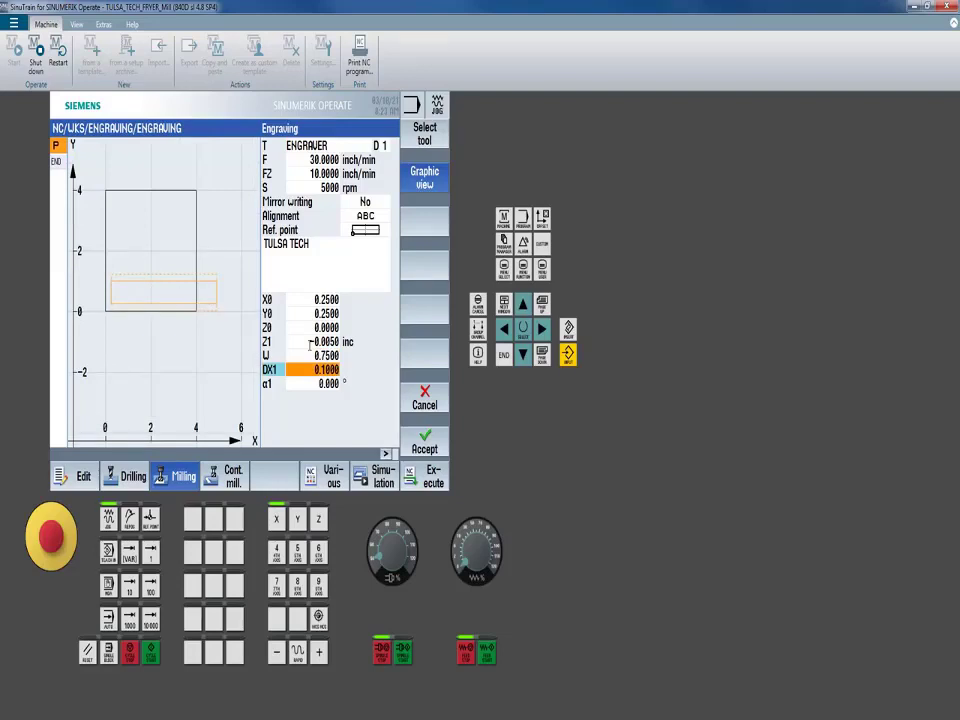
{"action": "key", "text": "Up"}
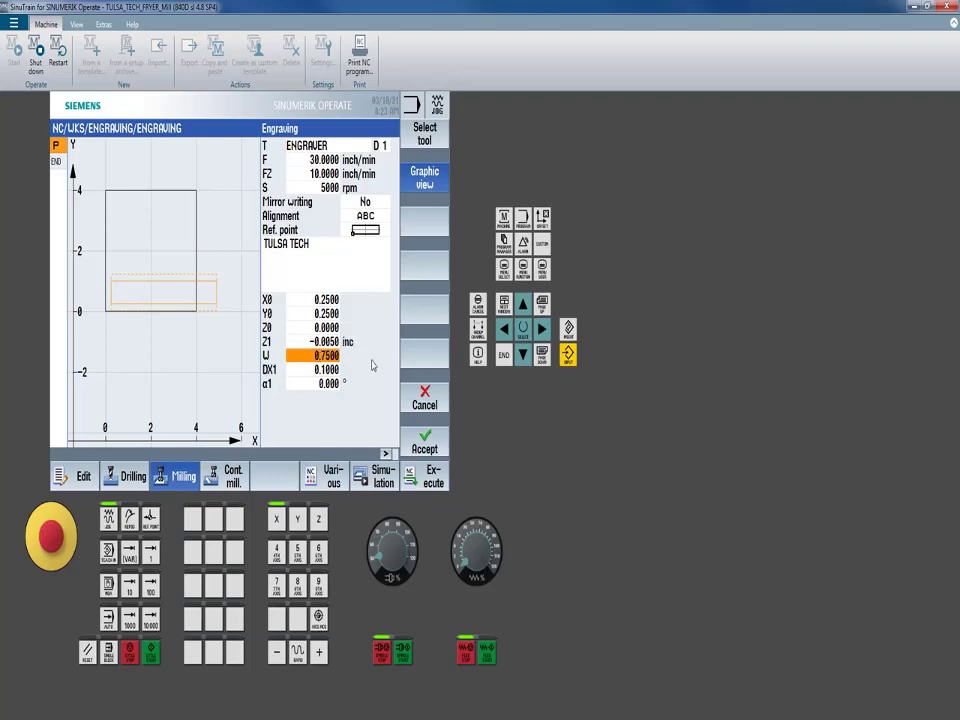
{"action": "type", "text": ".375"}
{"action": "key", "text": "Return"}
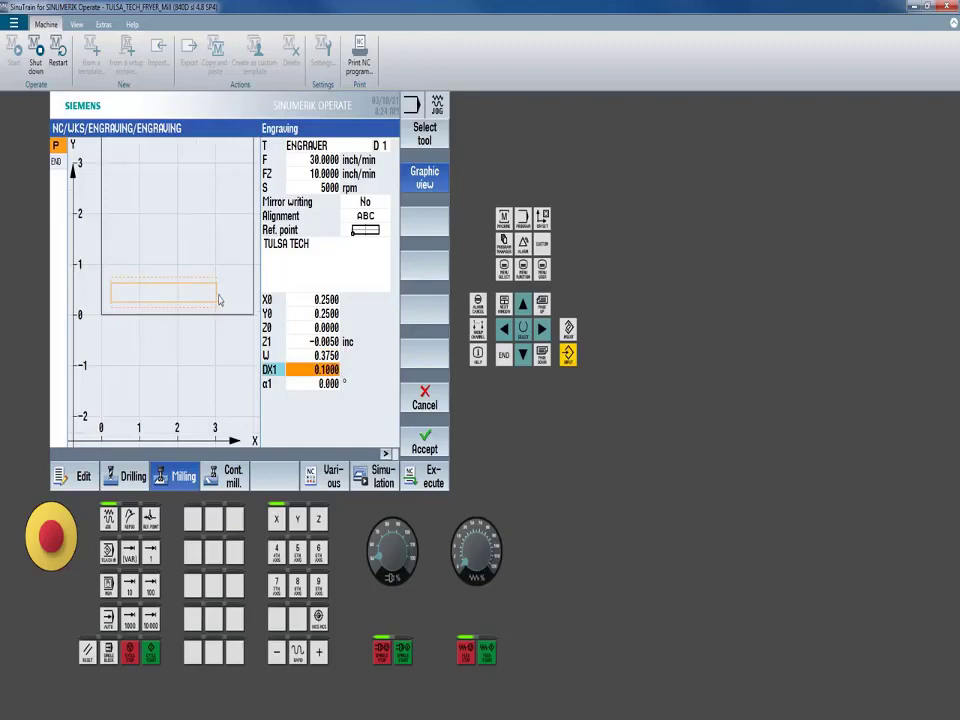
Rotate the text to α1 90° and shift X0 to 0.652.
{"action": "left_click", "coordinate": [314, 385]}
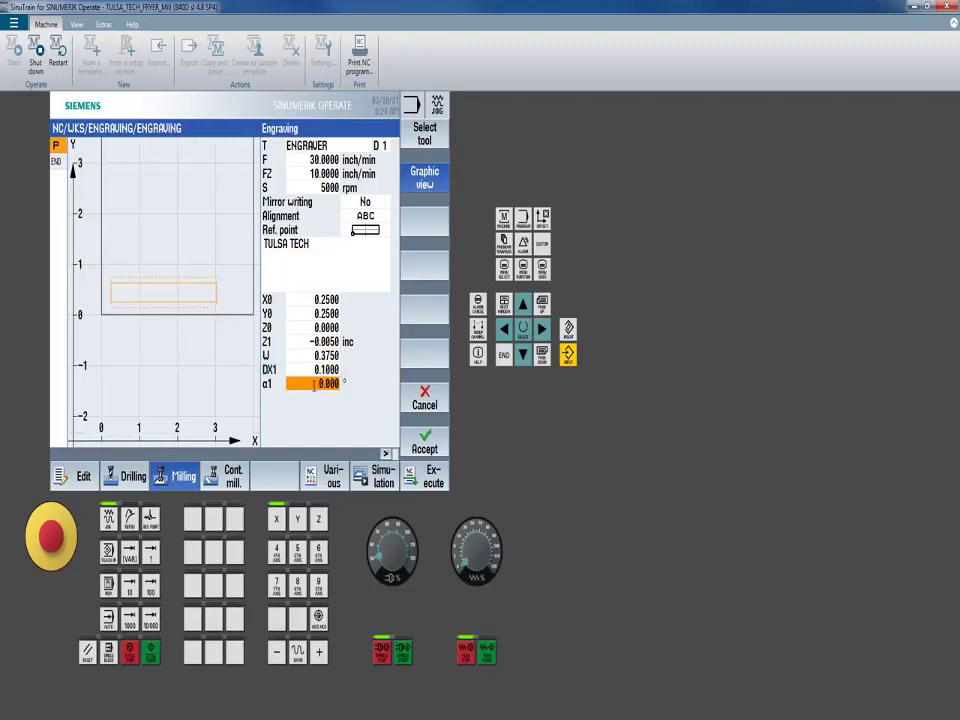
{"action": "type", "text": "90"}
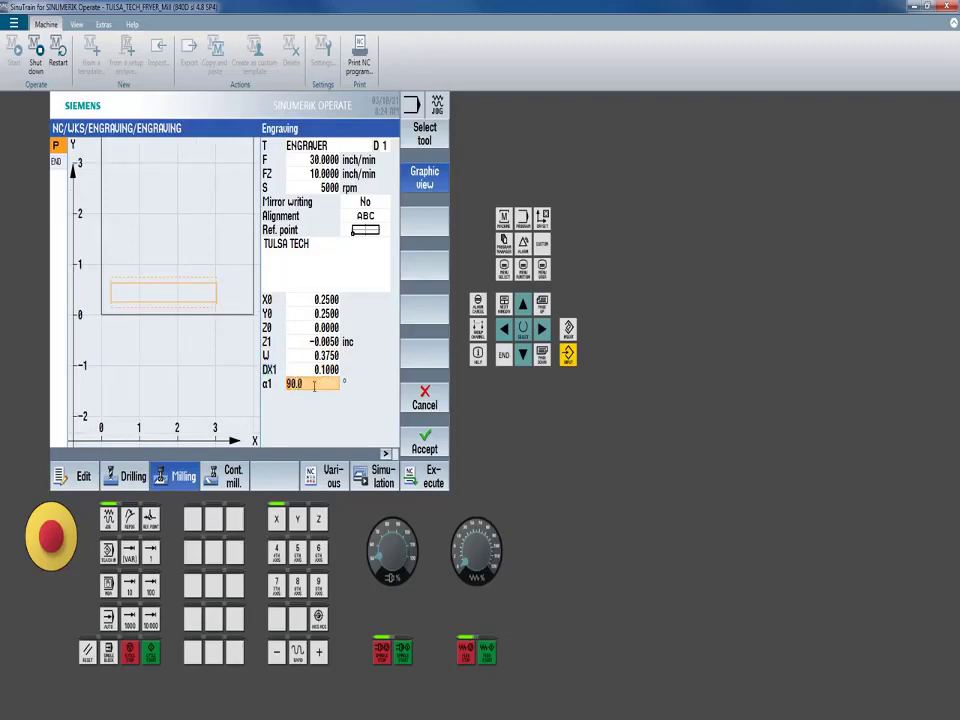
{"action": "key", "text": "Return"}
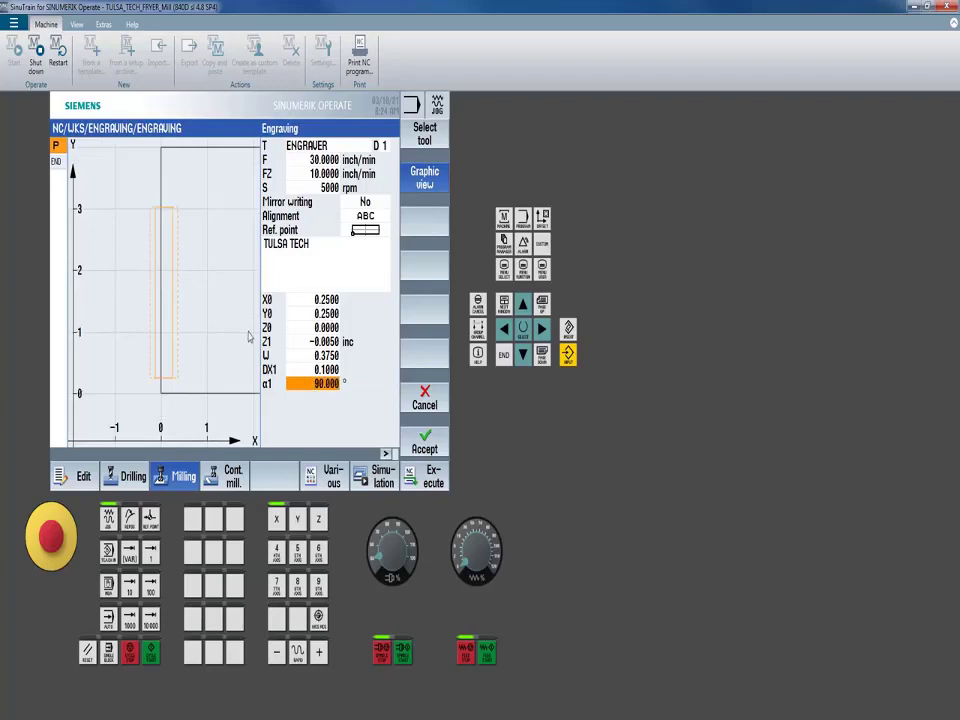
{"action": "left_click", "coordinate": [312, 299]}
{"action": "type", "text": ".5"}
{"action": "key", "text": "Return"}
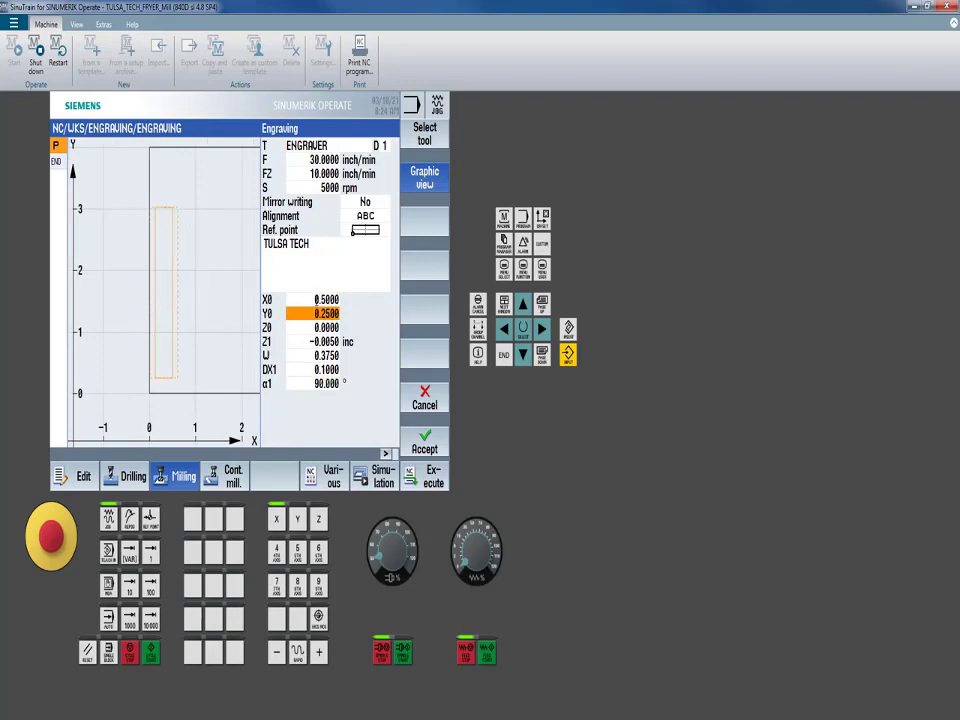
{"action": "key", "text": "Up"}
{"action": "type", "text": ".652"}
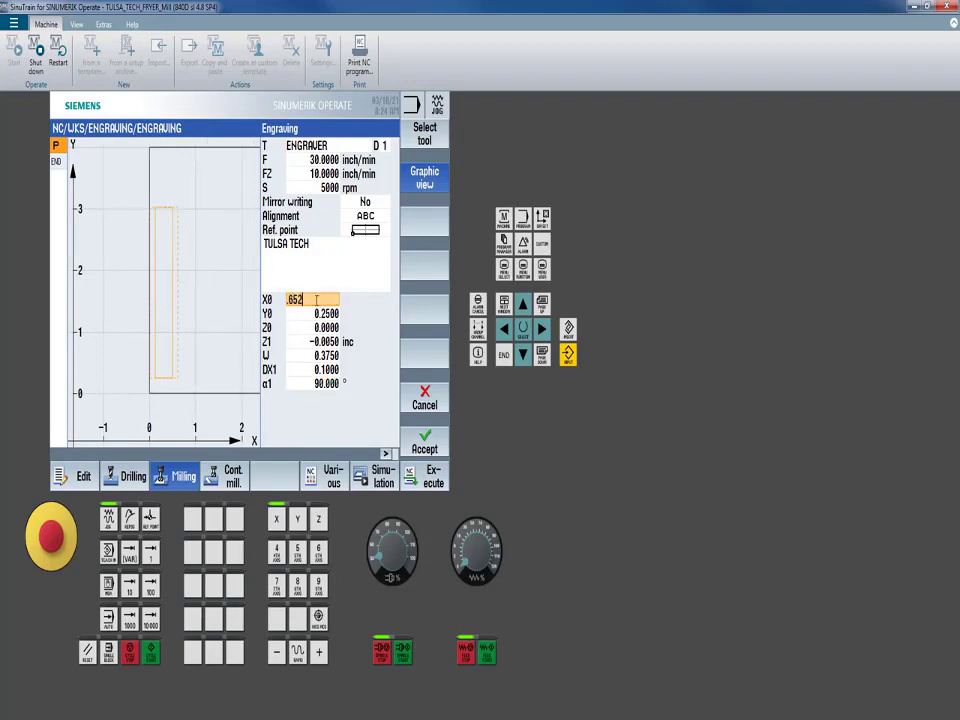
{"action": "type", "text": "0"}
{"action": "key", "text": "Return"}
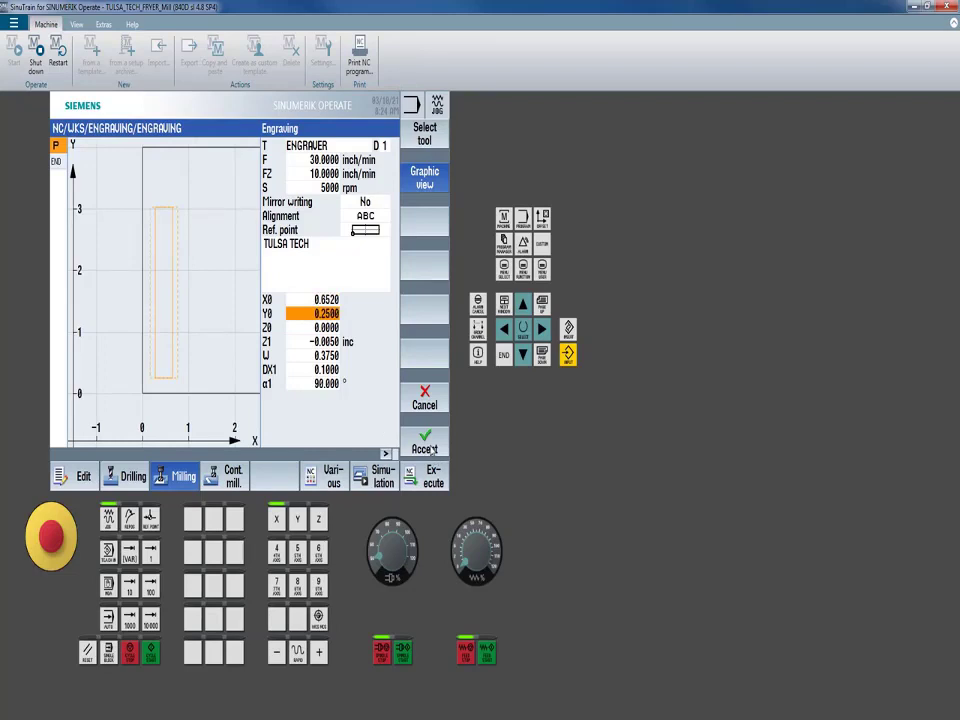
Accept the engraving step and run the ENGRAVING program in simulation.
{"action": "left_click", "coordinate": [425, 448]}
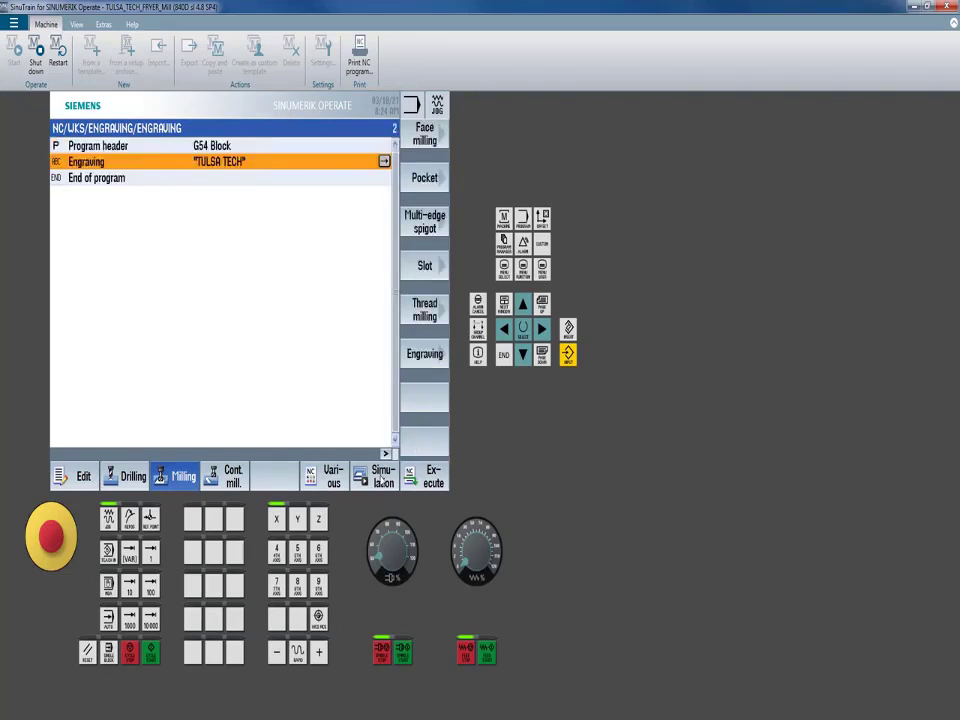
{"action": "left_click", "coordinate": [380, 479]}
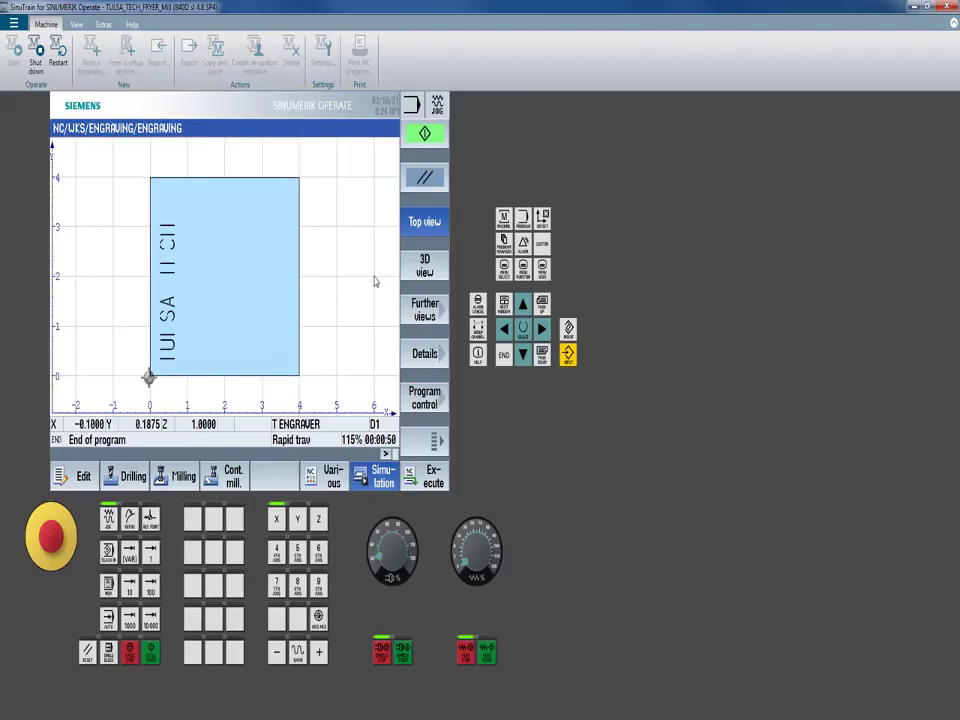
{"action": "scroll", "coordinate": [125, 330], "scroll_direction": "up", "scroll_amount": 1}
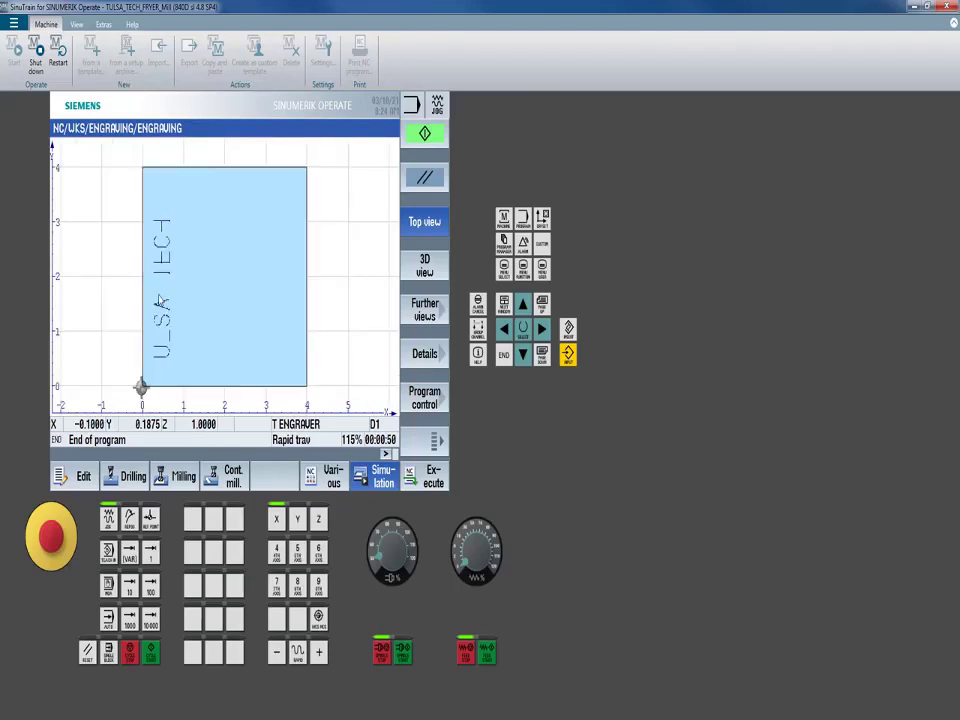
{"action": "scroll", "coordinate": [160, 316], "scroll_direction": "up", "scroll_amount": 1}
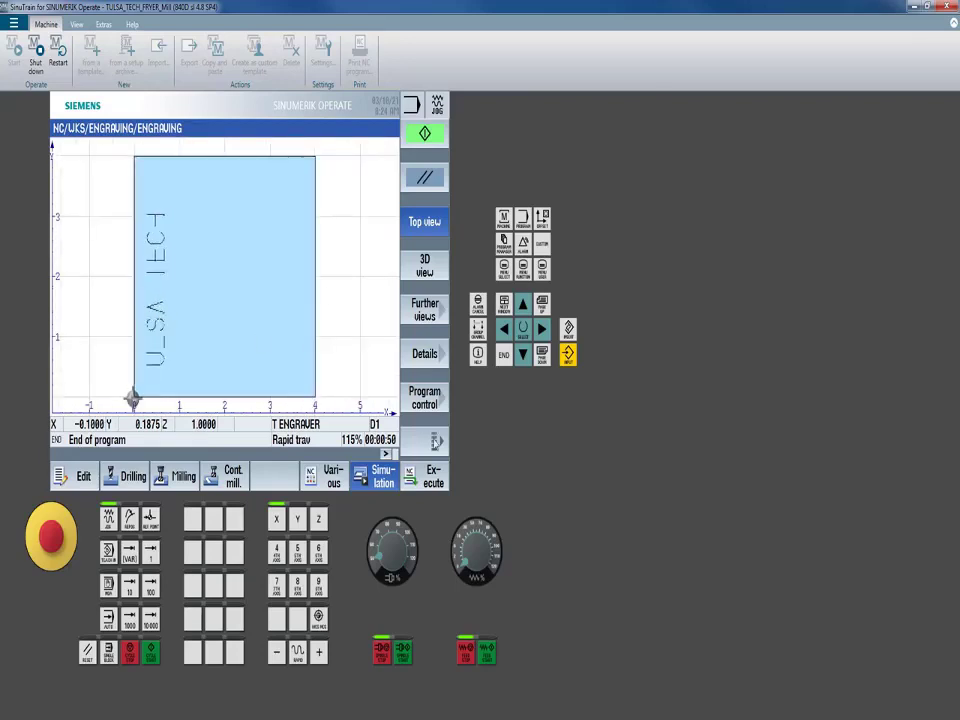
Zoom in on the vertical TULSA TECH engraving in the top view.
{"action": "left_click", "coordinate": [437, 441]}
{"action": "left_click", "coordinate": [424, 309]}
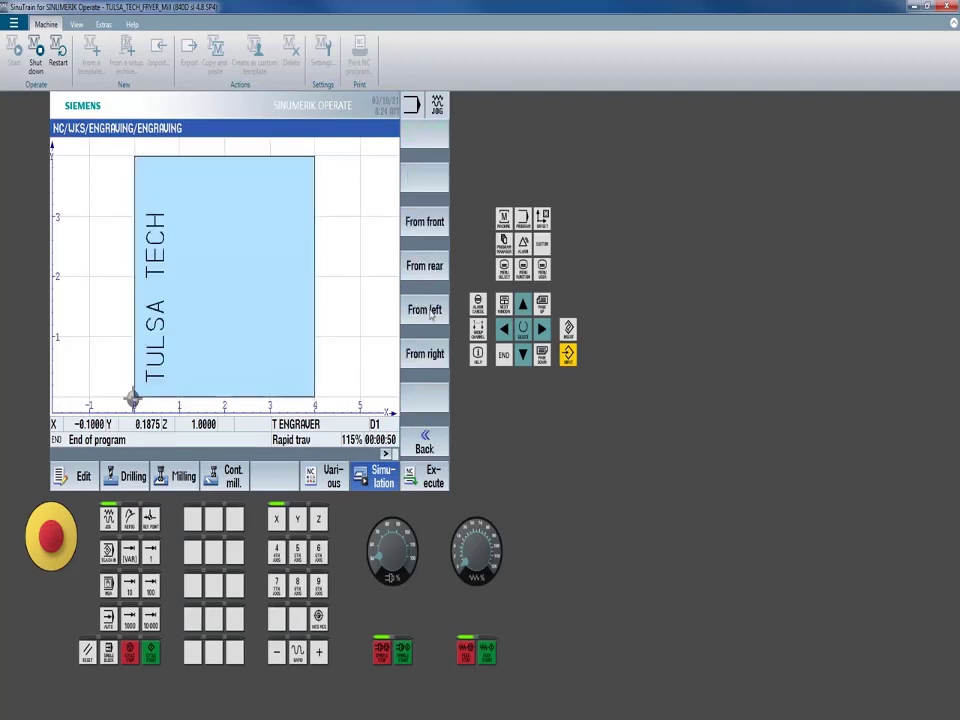
{"action": "left_click", "coordinate": [437, 445]}
{"action": "left_click", "coordinate": [424, 353]}
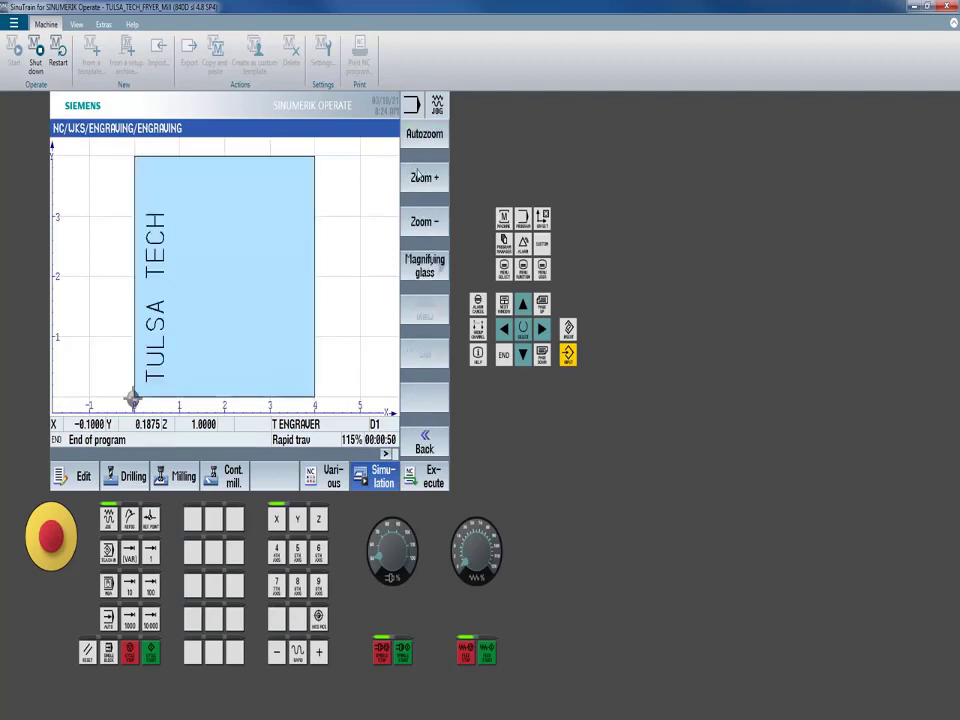
{"action": "left_click", "coordinate": [417, 176]}
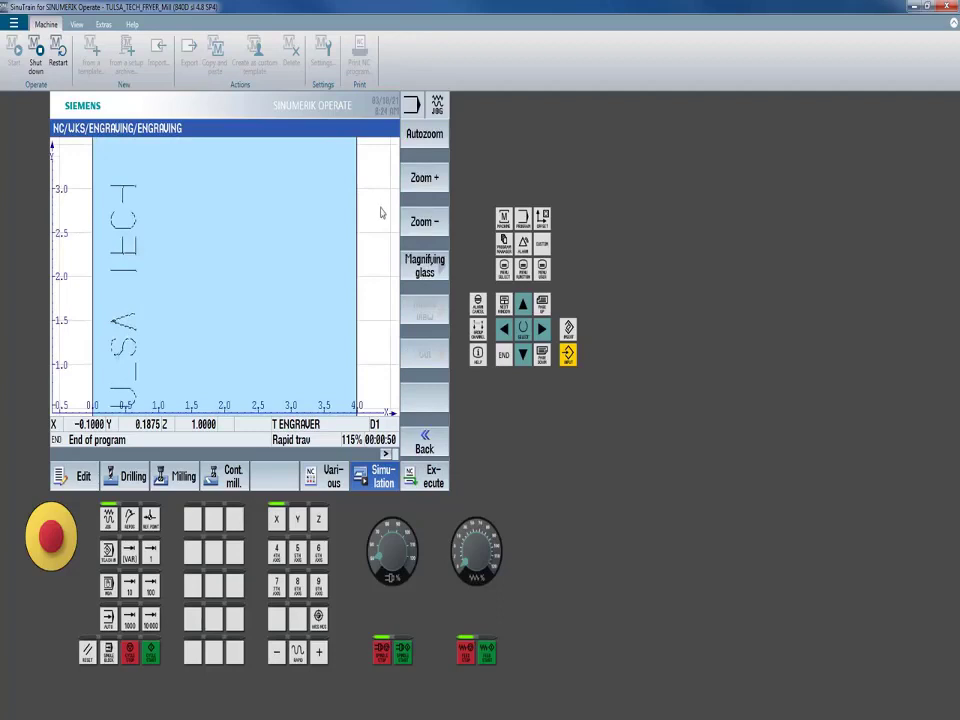